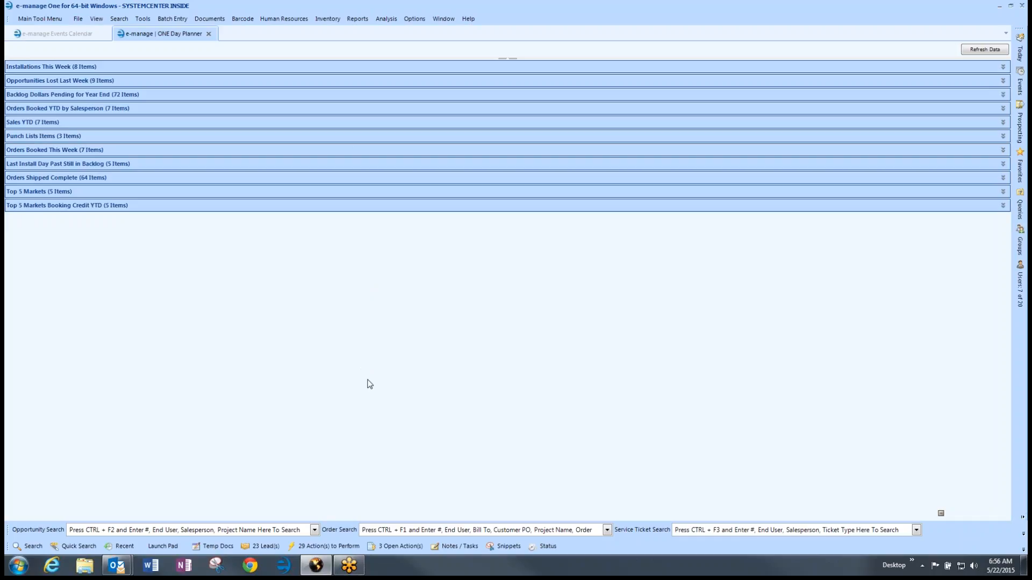
Step: Open the Wai'alae Charter School job from the pending Process Order action items
click(331, 546)
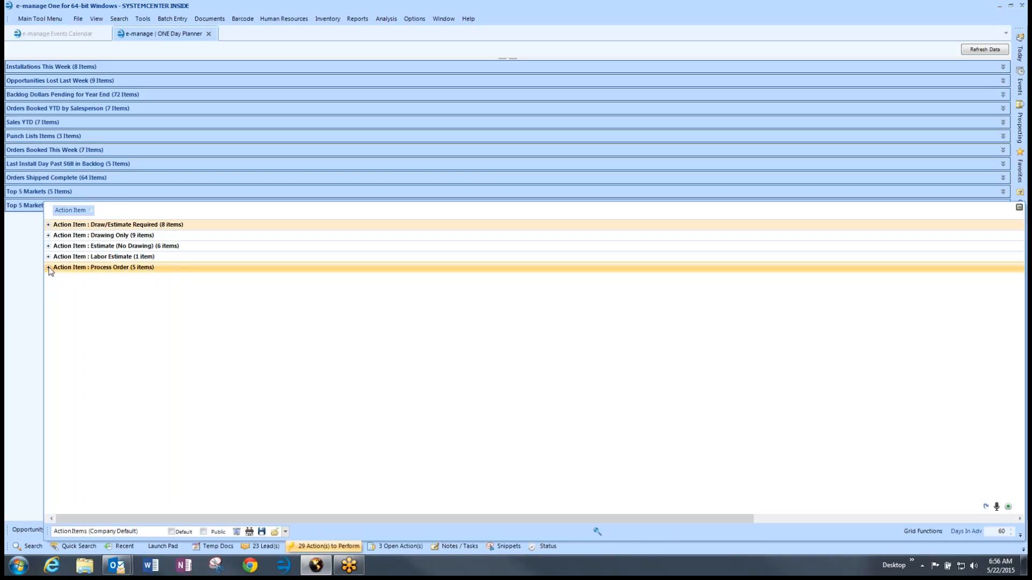
click(48, 268)
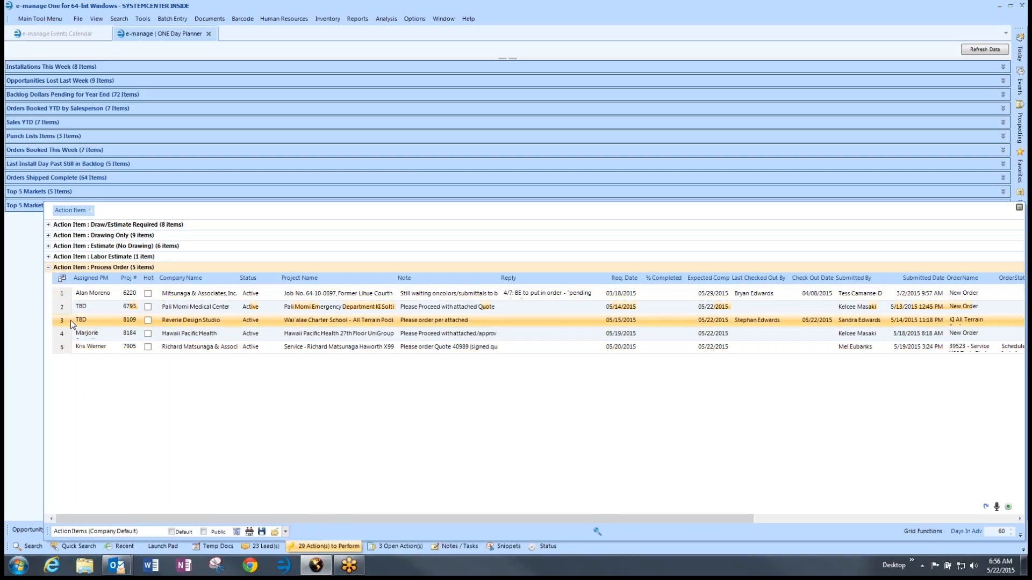
click(69, 321)
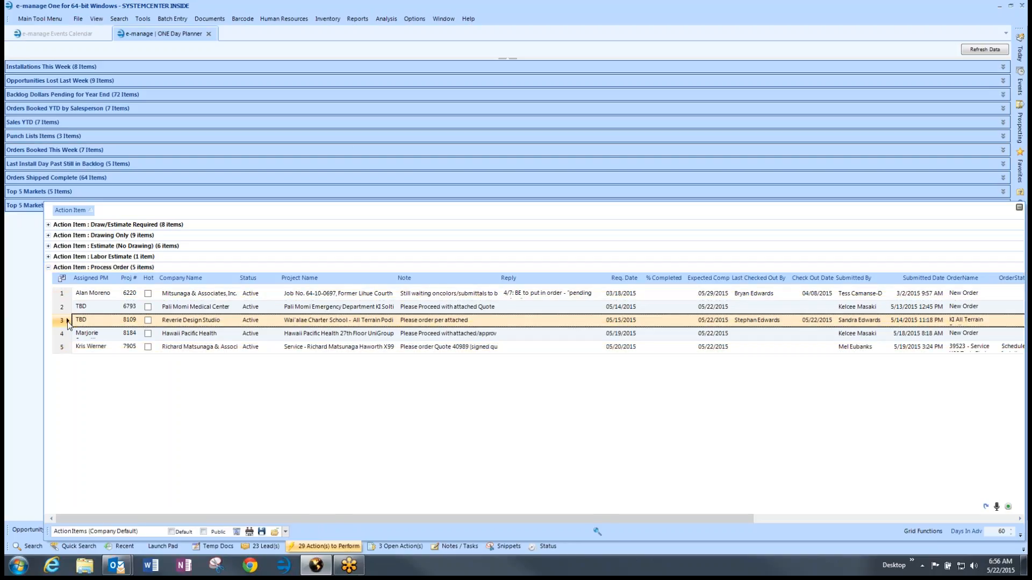
double_click(69, 322)
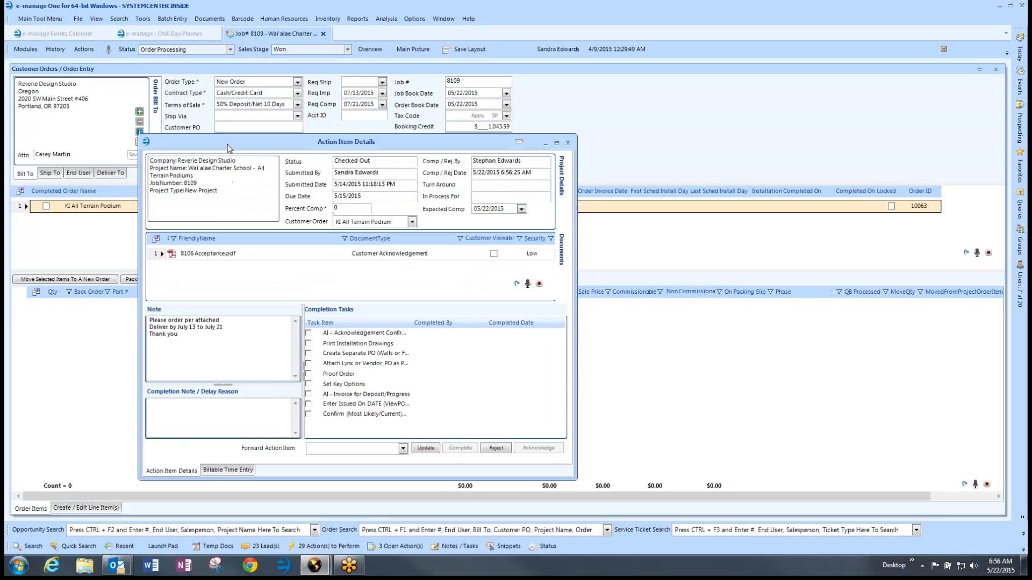
Step: Place Action Item Details beside the order form, select 8106 Acceptance.pdf, and widen the Task Item column
drag(229, 150, 400, 119)
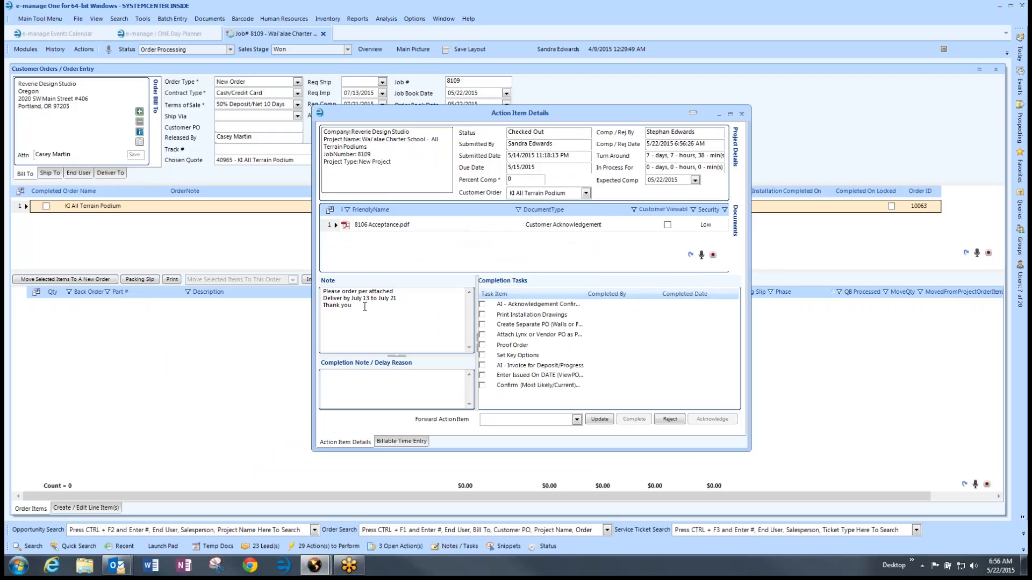
click(330, 225)
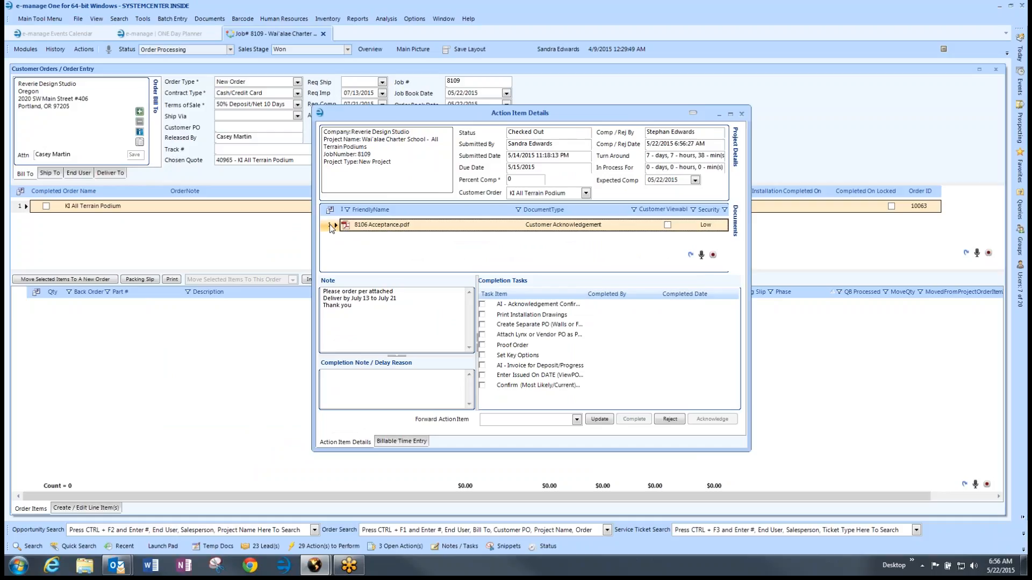
drag(347, 121, 493, 131)
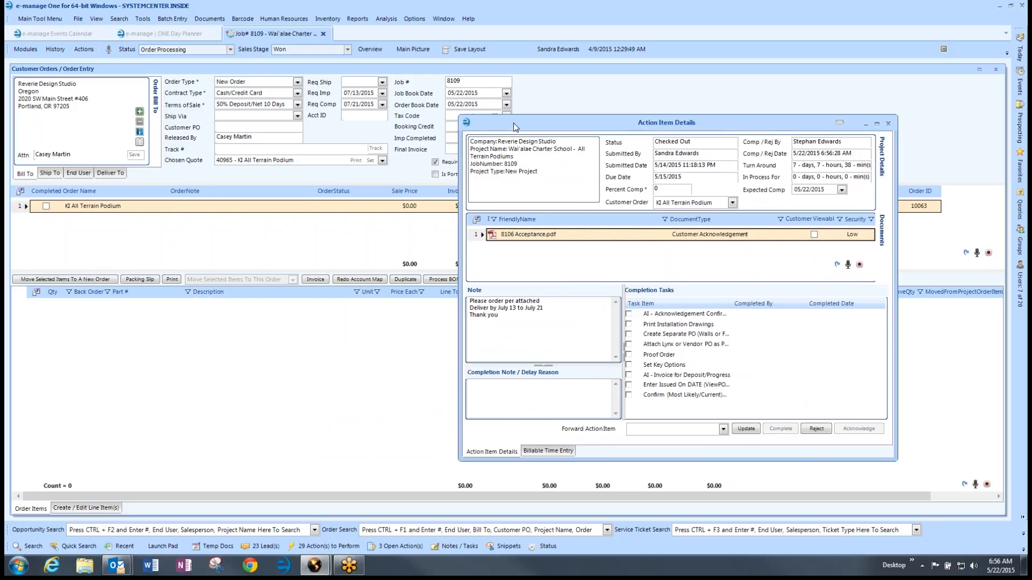
drag(515, 127, 499, 109)
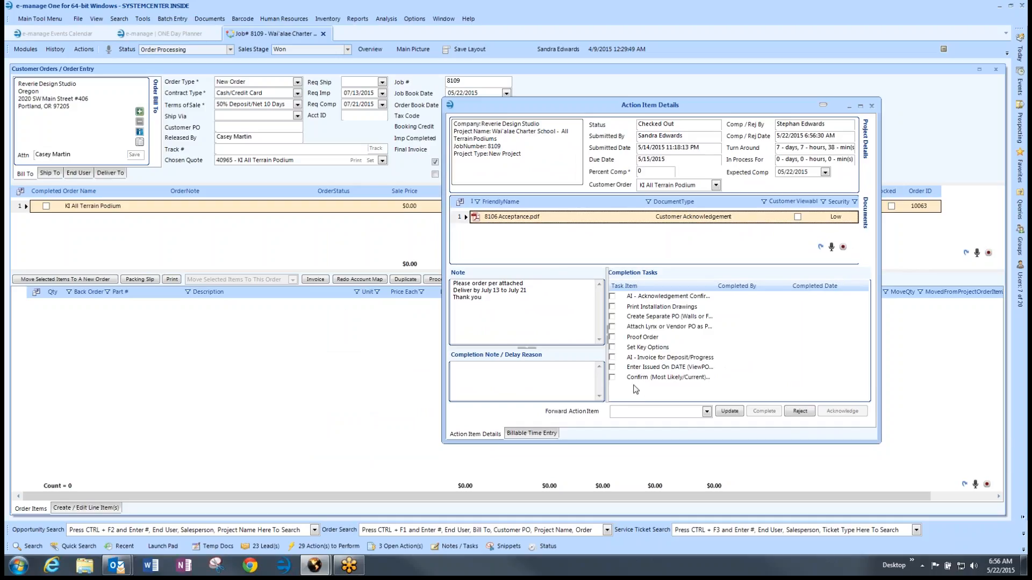
drag(521, 108, 600, 83)
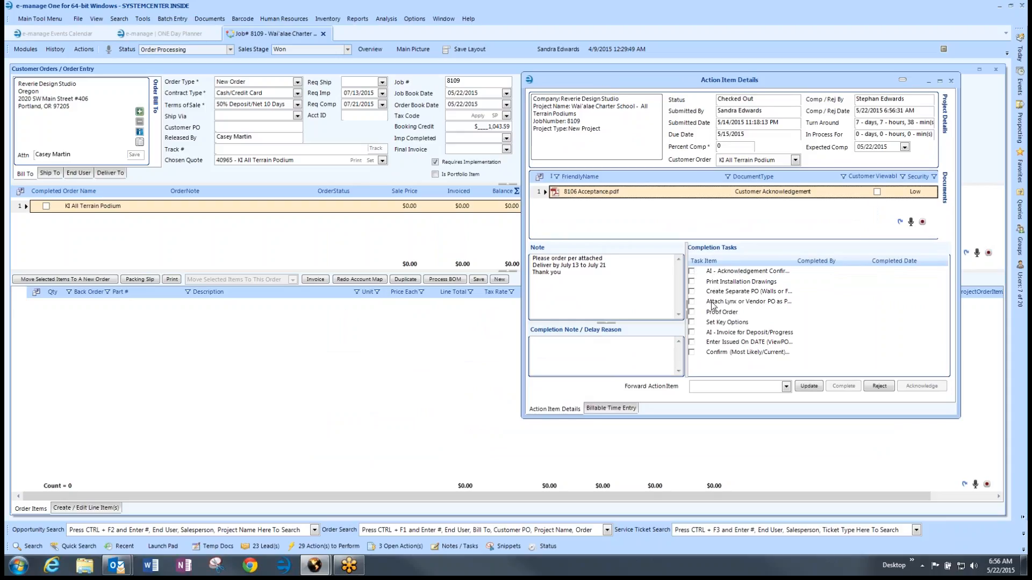
drag(792, 263, 916, 262)
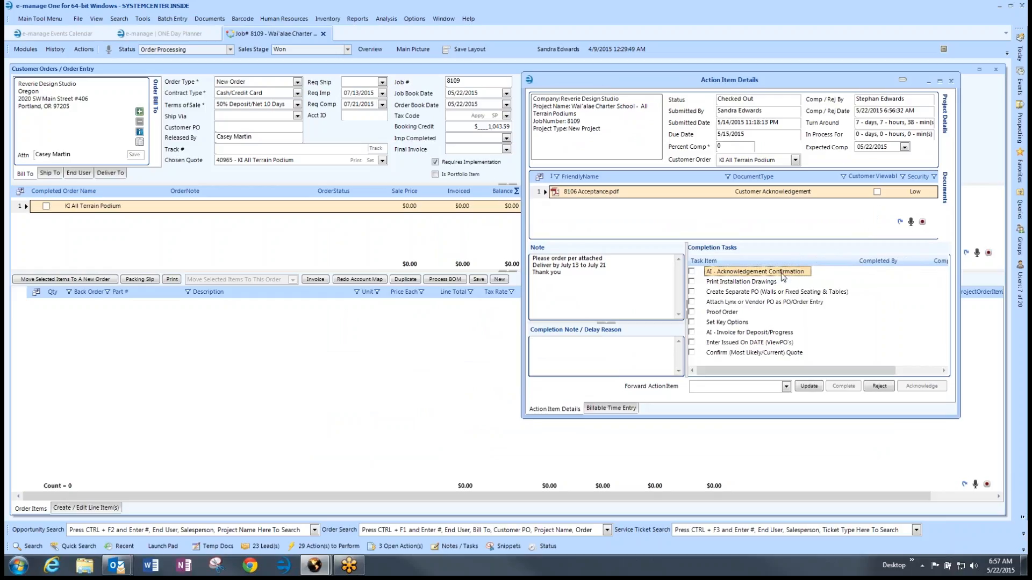
click(314, 209)
Step: Start an Acknowledgement Confirmation request due May 29, 2015 with Mark to be Due in 1 Week ticked
click(83, 49)
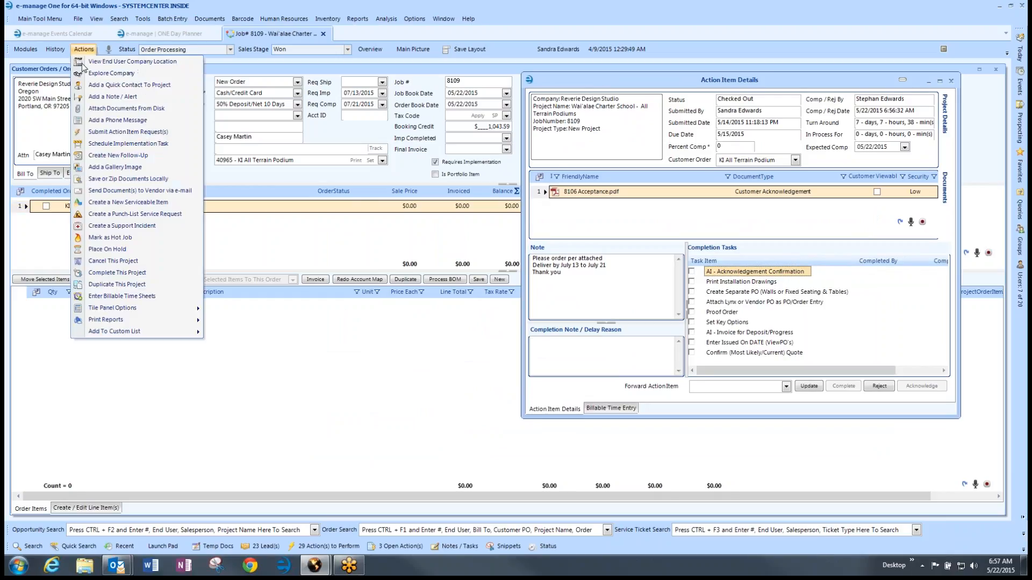
click(102, 132)
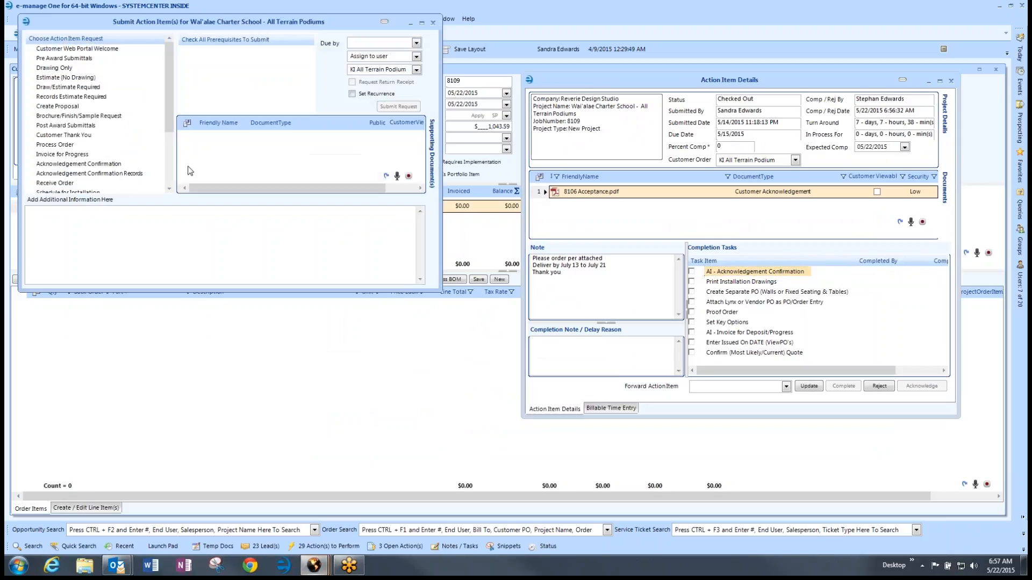
click(67, 164)
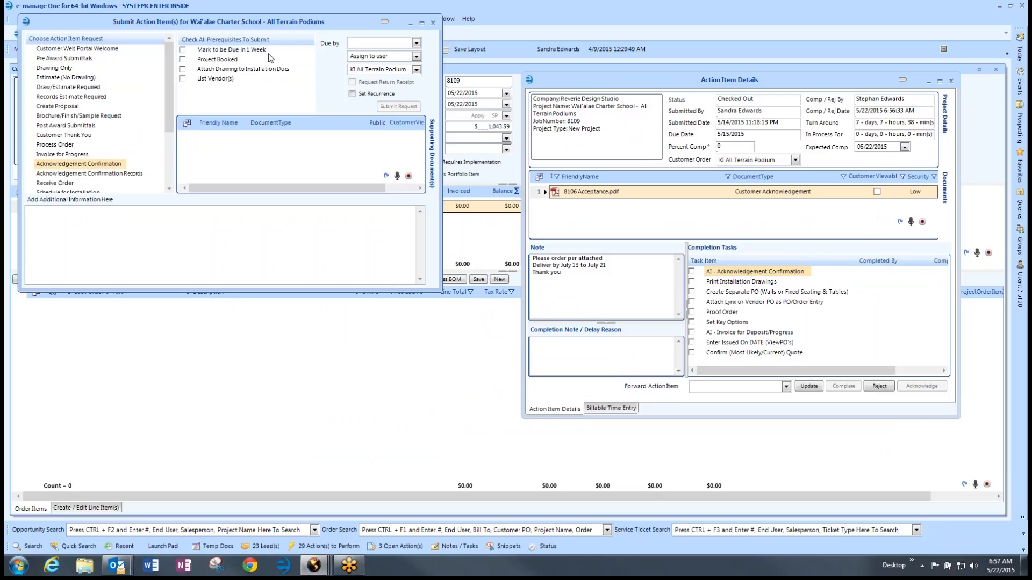
click(417, 43)
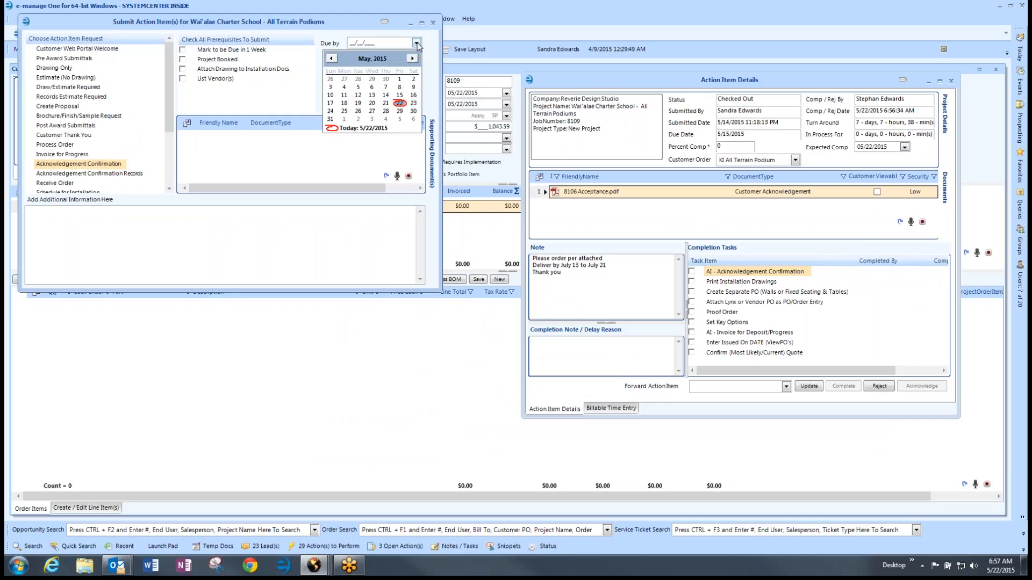
click(399, 111)
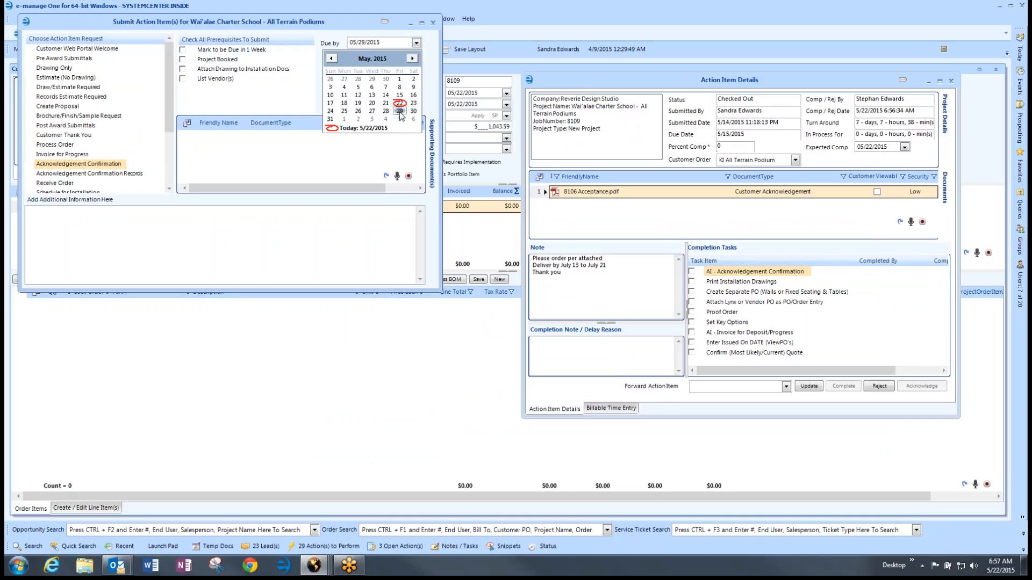
click(183, 49)
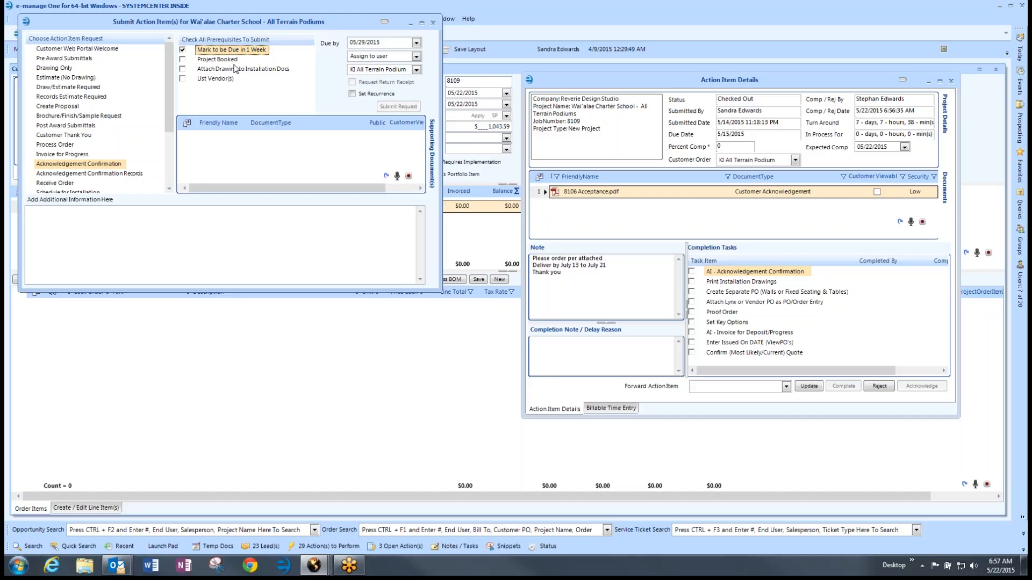
Step: Close Action Item Details, position the request window, and select the Released By text
click(903, 80)
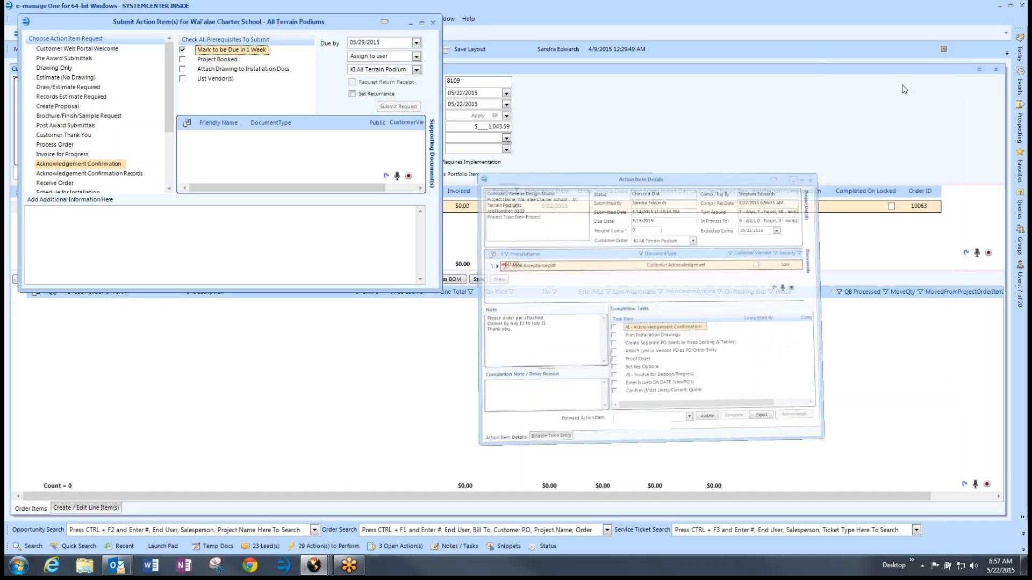
drag(292, 28, 766, 177)
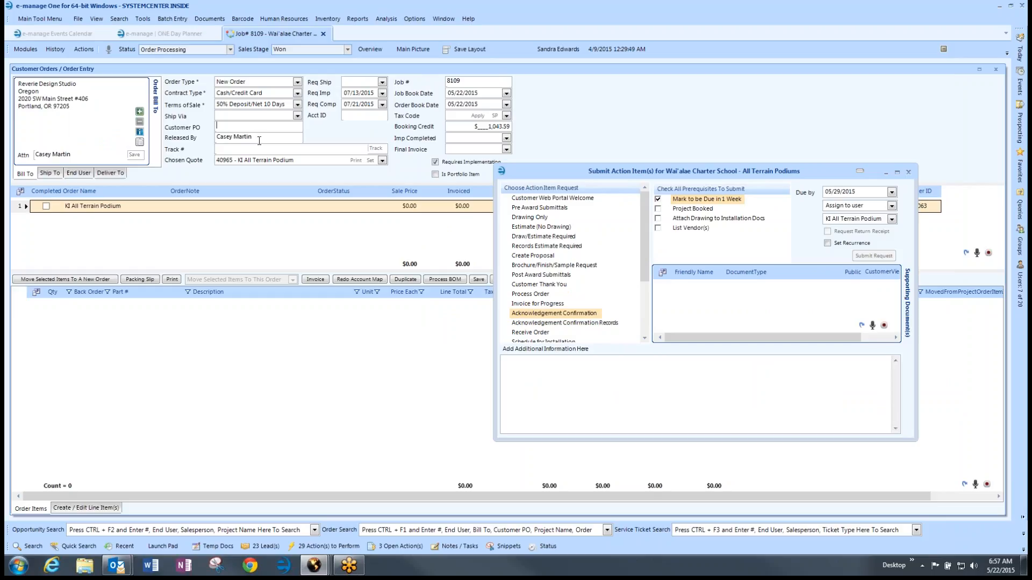
drag(260, 139, 218, 142)
drag(520, 171, 574, 163)
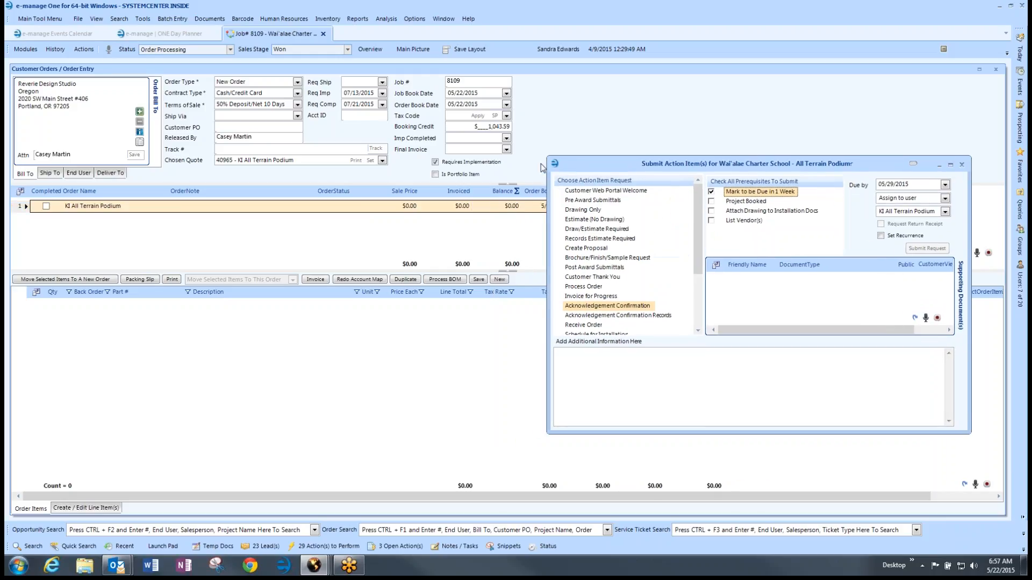
Step: Process the bill of materials onto the order by line items
click(436, 279)
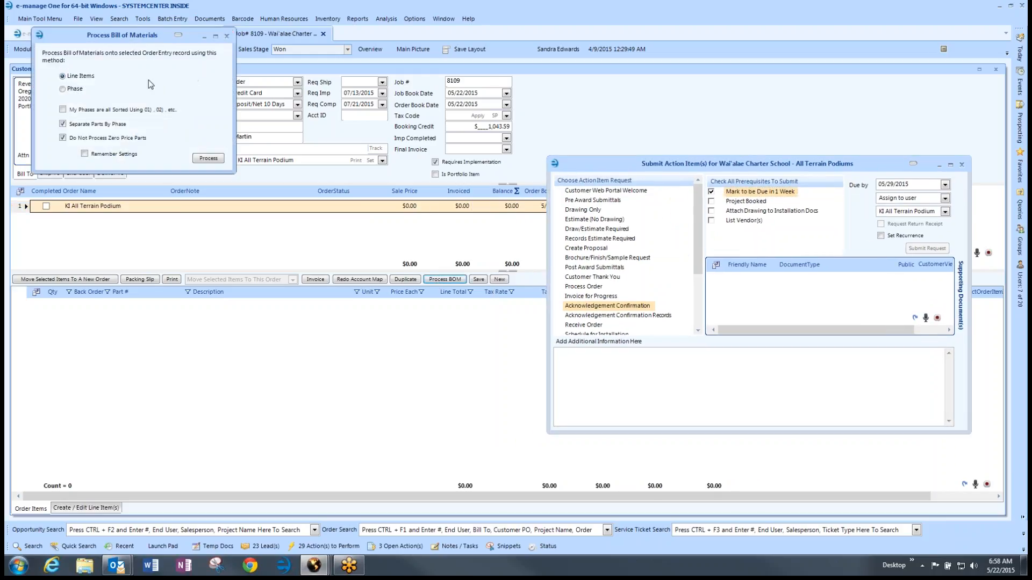
drag(110, 35, 202, 125)
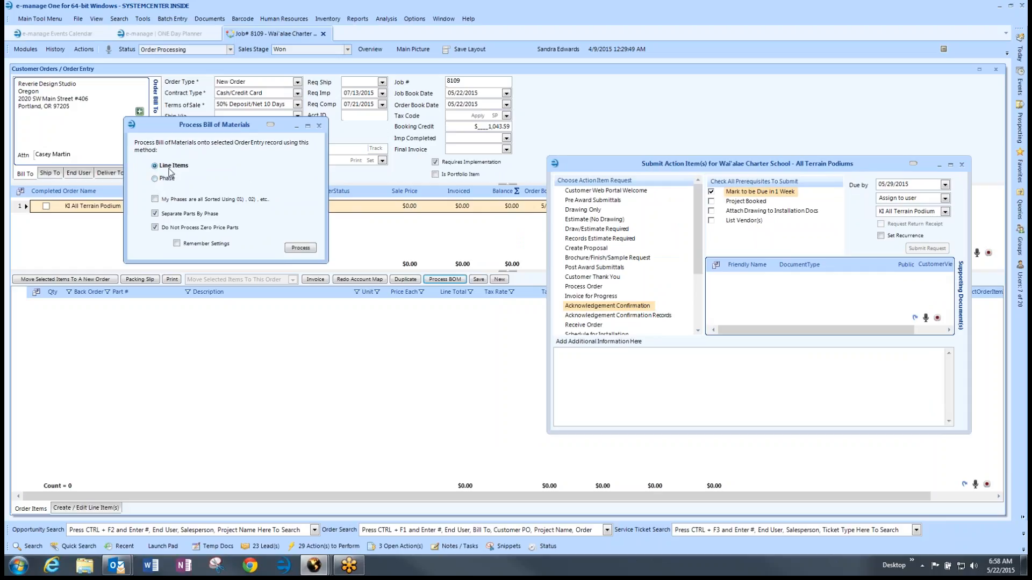
click(301, 248)
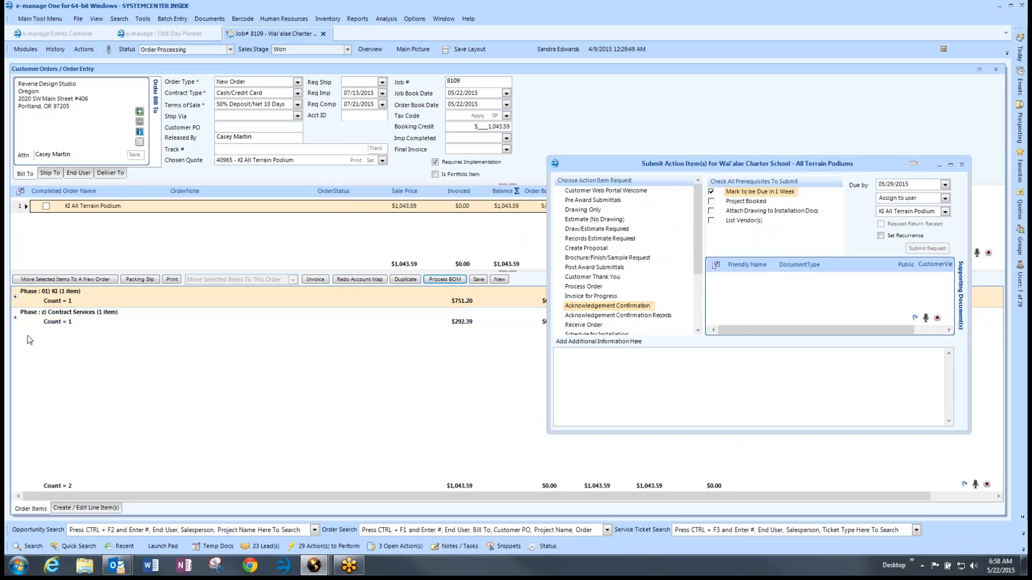
Step: Expand and review the Phase 01 KI and Contract Services line items
click(15, 296)
click(231, 334)
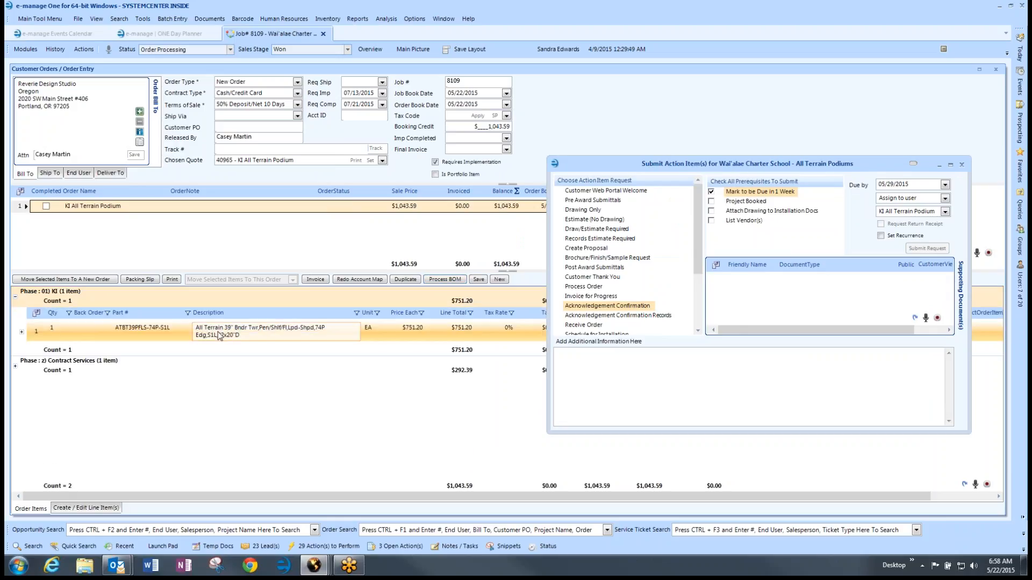
click(15, 298)
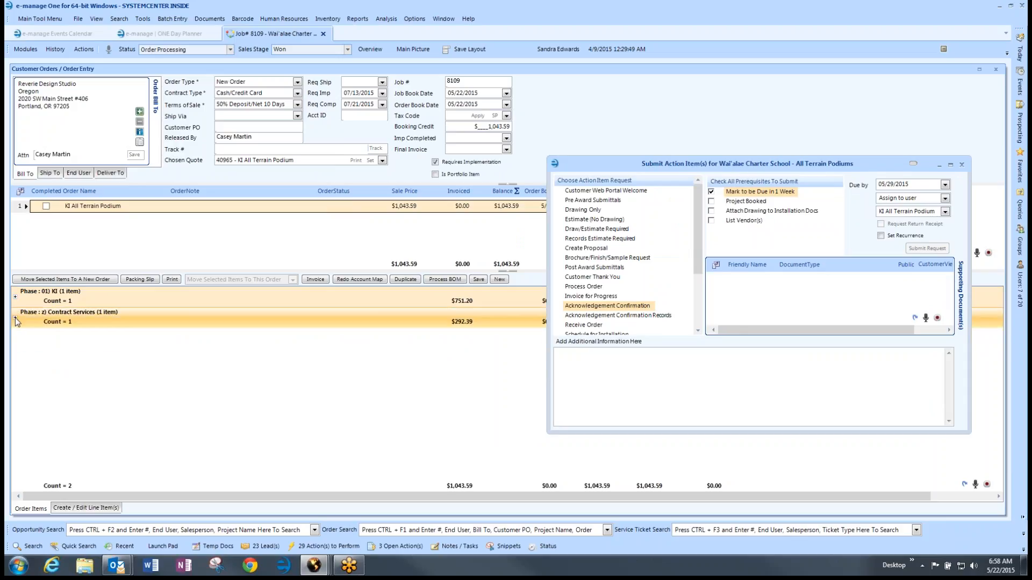
click(15, 317)
click(204, 361)
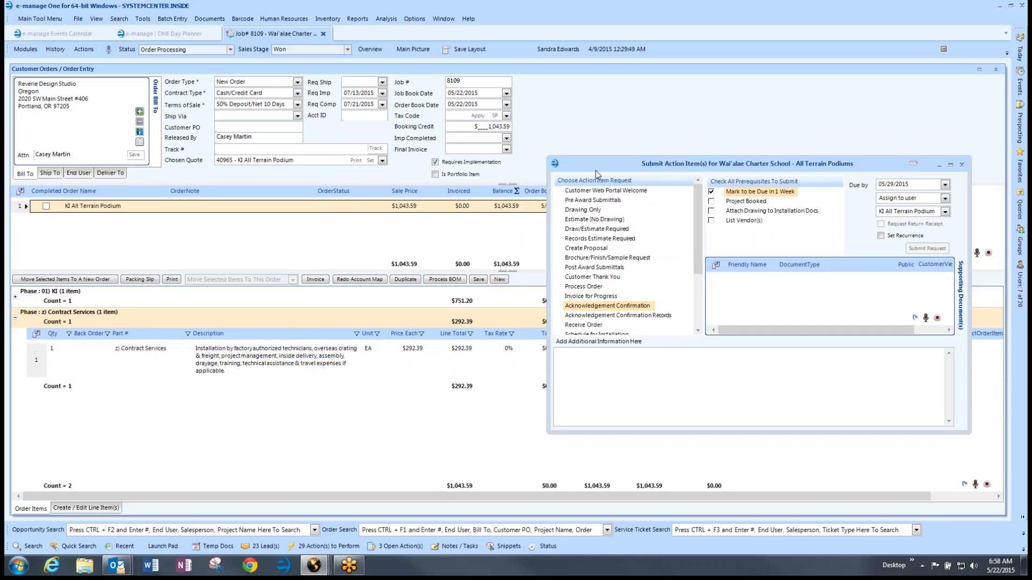
drag(594, 166, 430, 115)
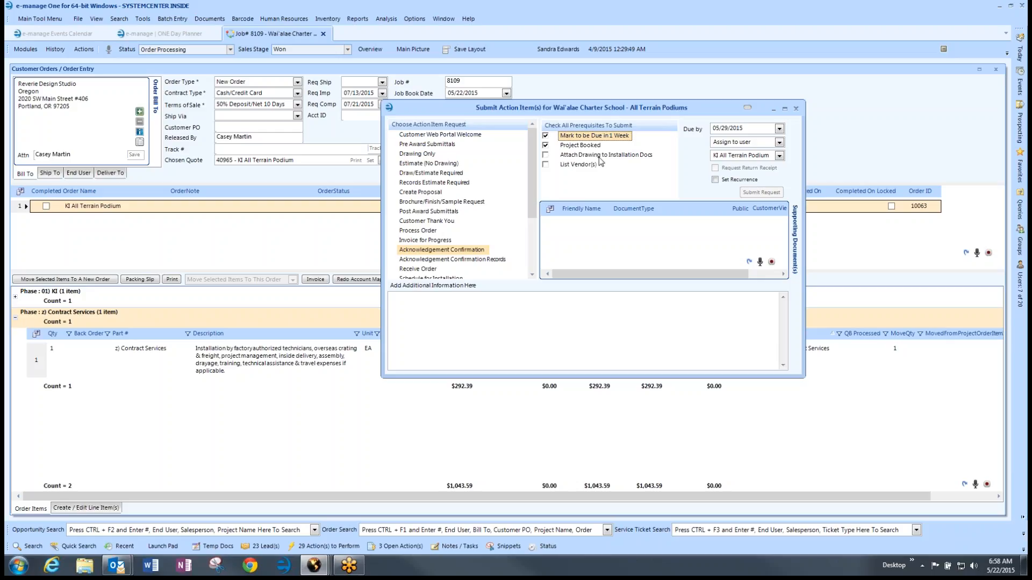
Step: List the job's documents, pick Revised quote for All Terrain Podium, and dismiss the Outlook error
click(58, 51)
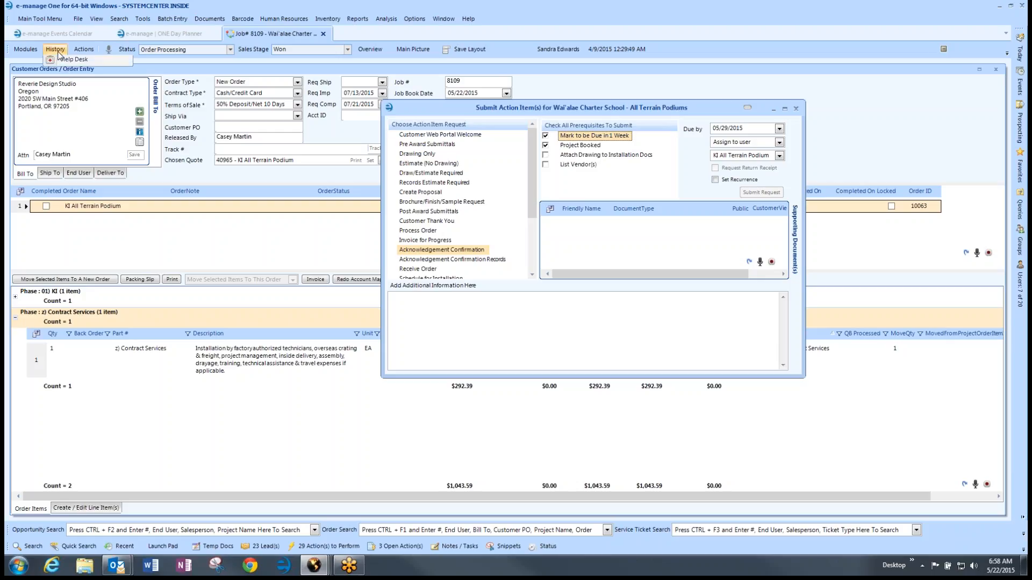
click(76, 96)
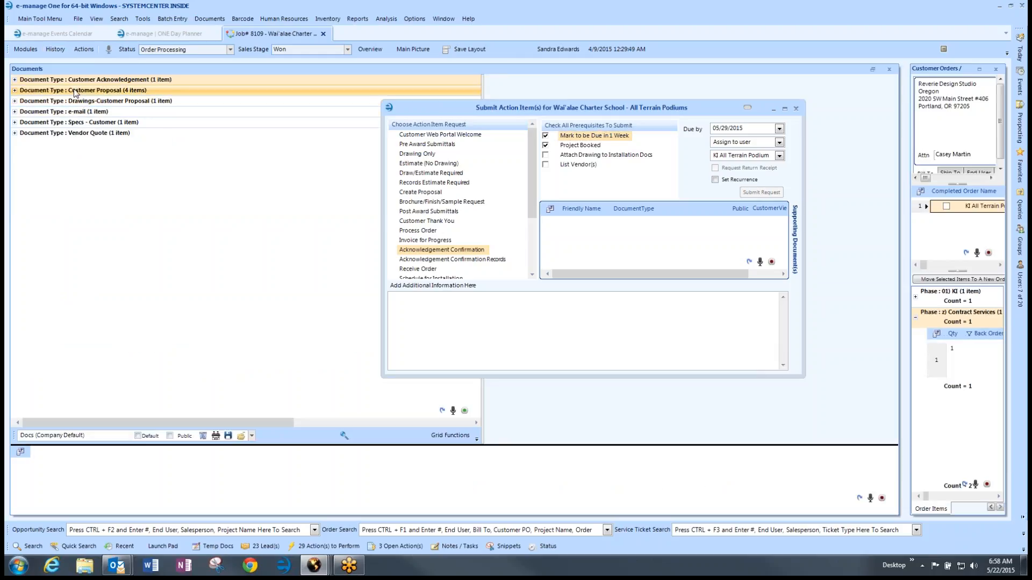
click(15, 101)
drag(430, 113, 429, 75)
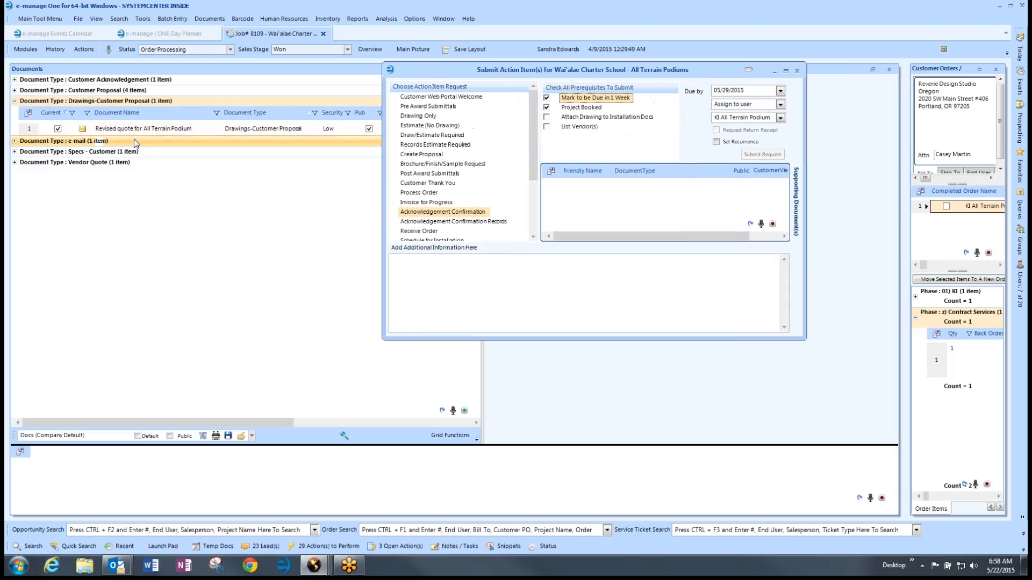
click(82, 129)
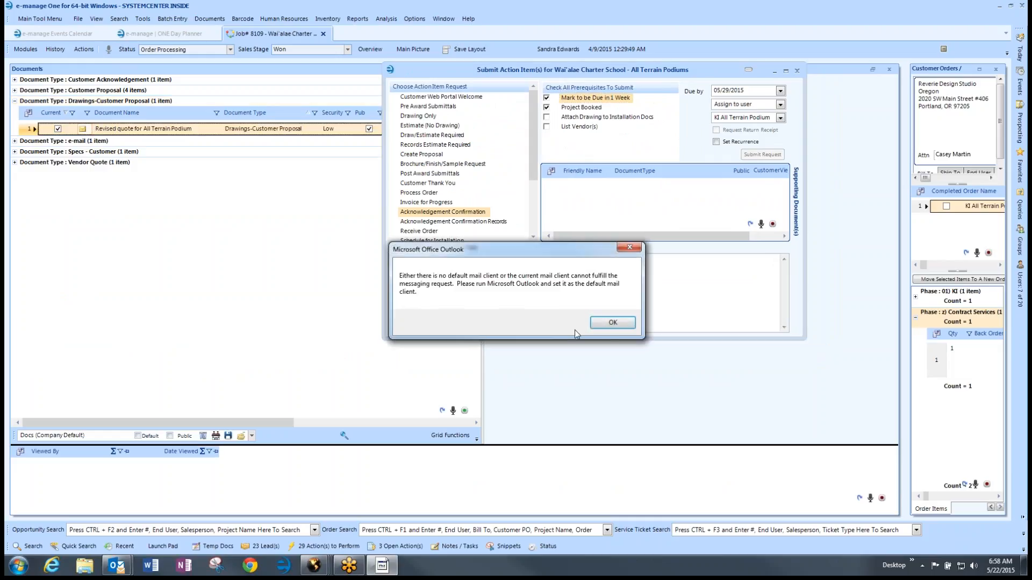
click(610, 324)
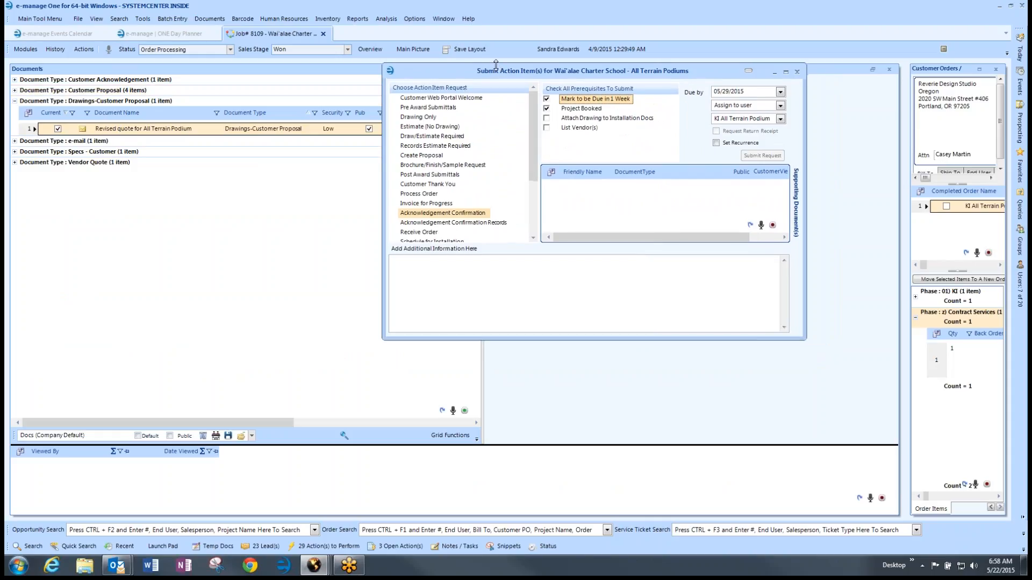
drag(502, 72, 368, 74)
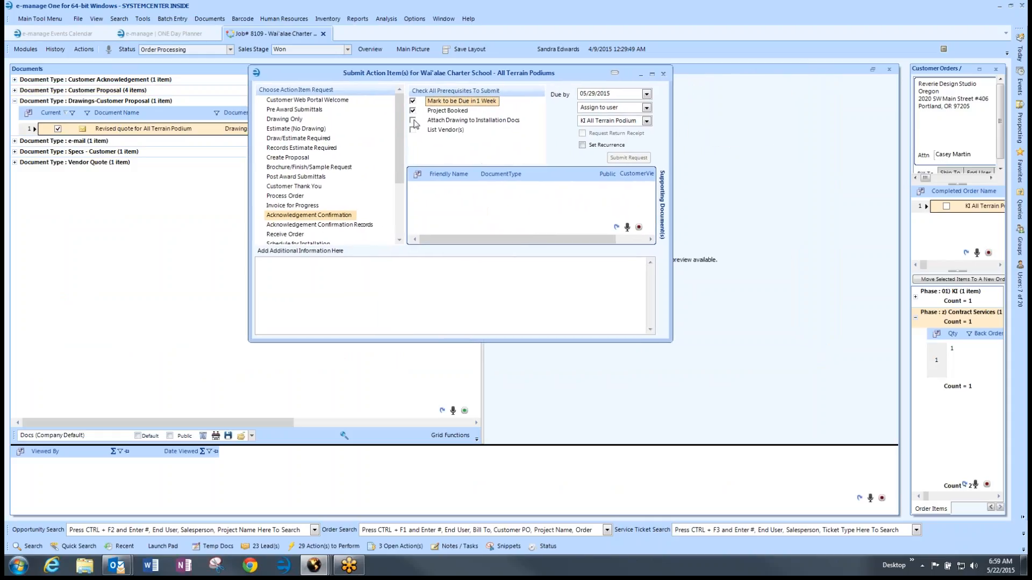
Step: Tick Attach Drawing to Installation Docs and List Vendor(s), add the KI note, and submit the request
click(413, 121)
click(320, 273)
click(412, 130)
drag(505, 75, 470, 71)
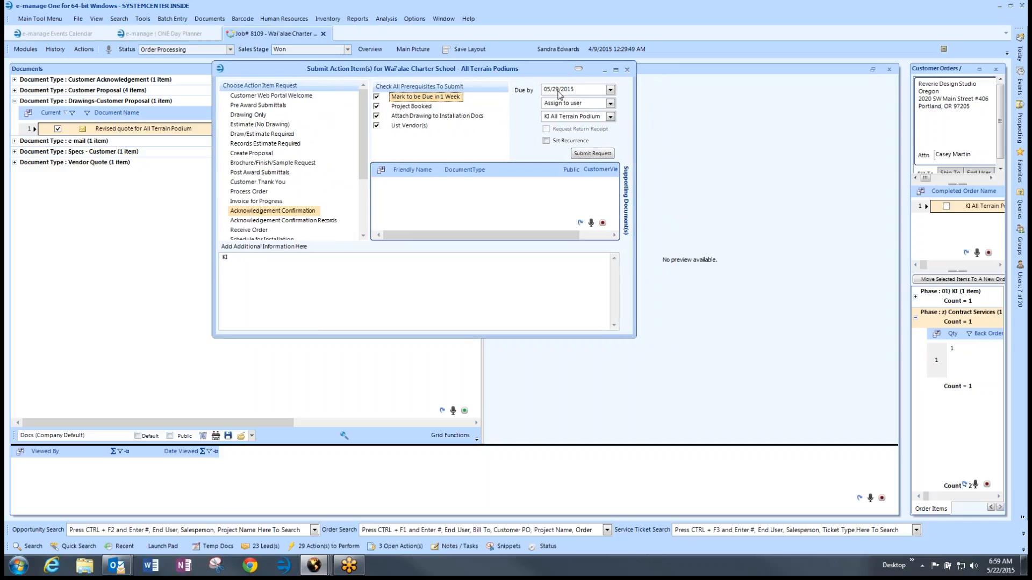
click(593, 153)
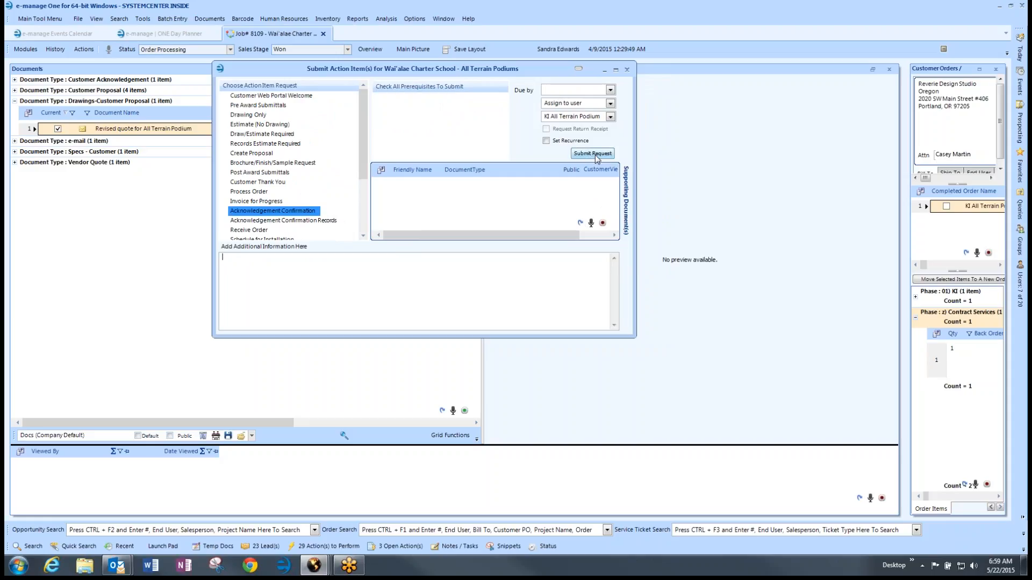
click(626, 71)
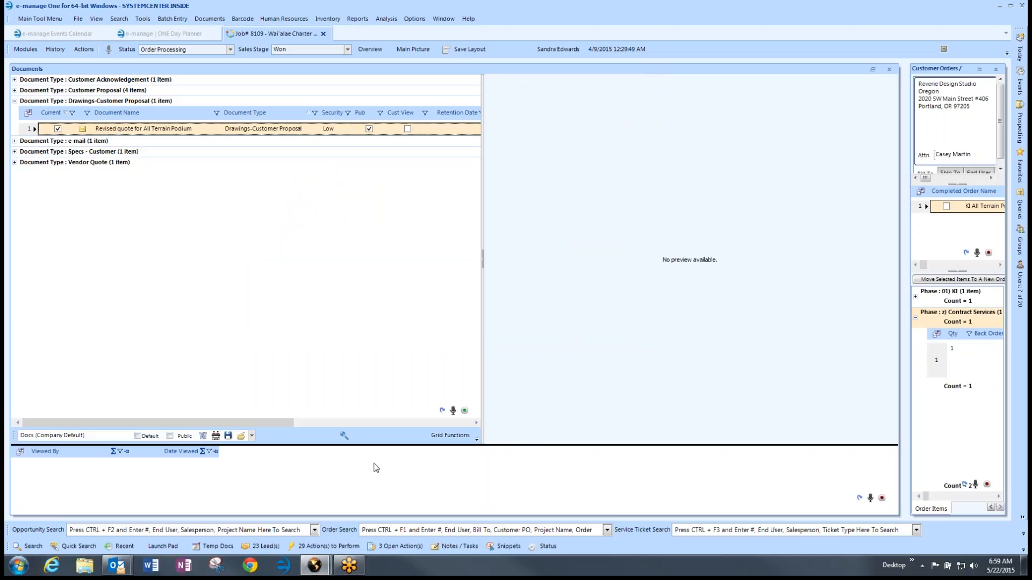
Step: Mark Acknowledgement Confirmation, Print Installation Drawings and Create Separate PO tasks completed
mouse_move(316, 566)
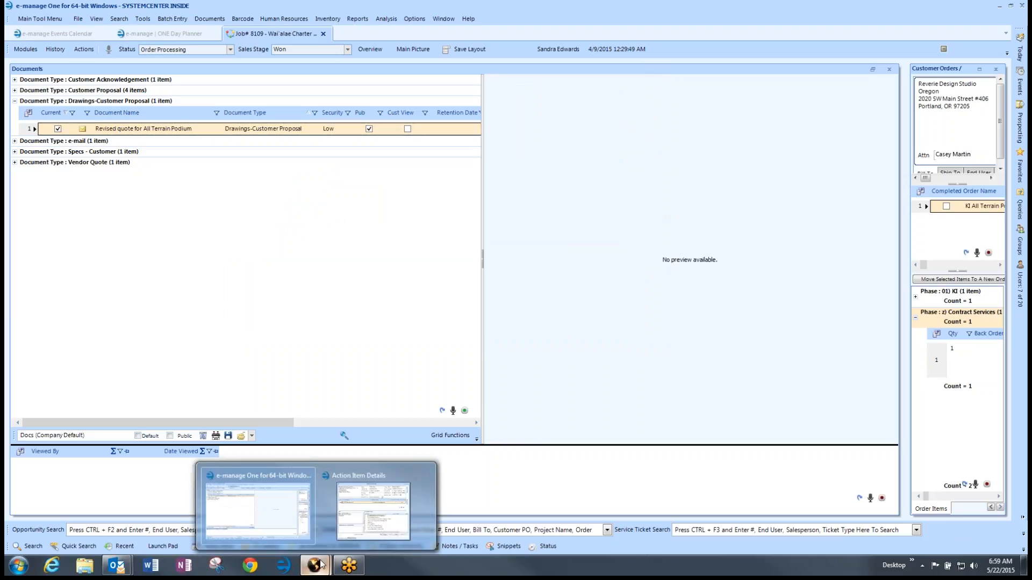
click(358, 514)
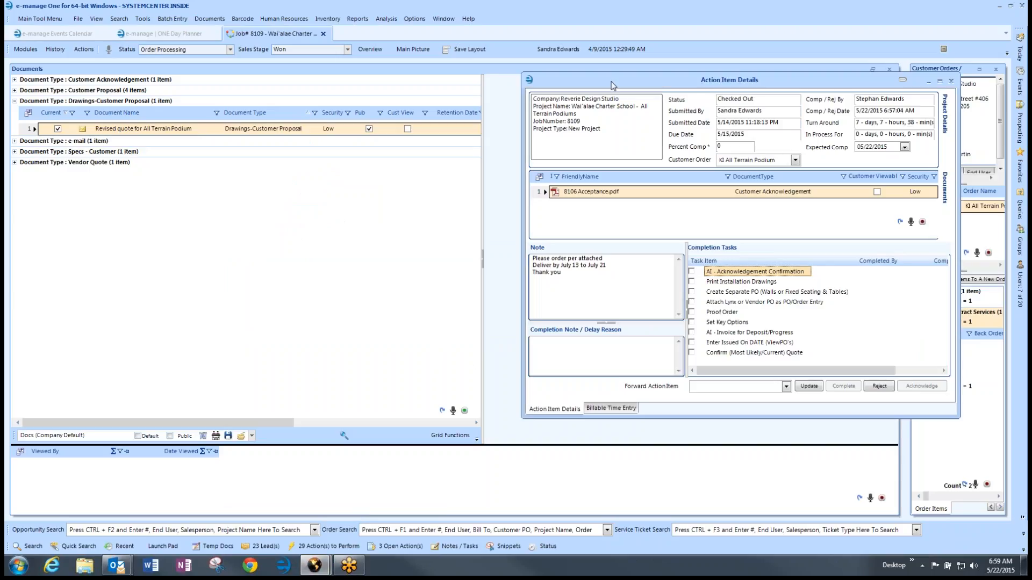
drag(613, 87, 374, 69)
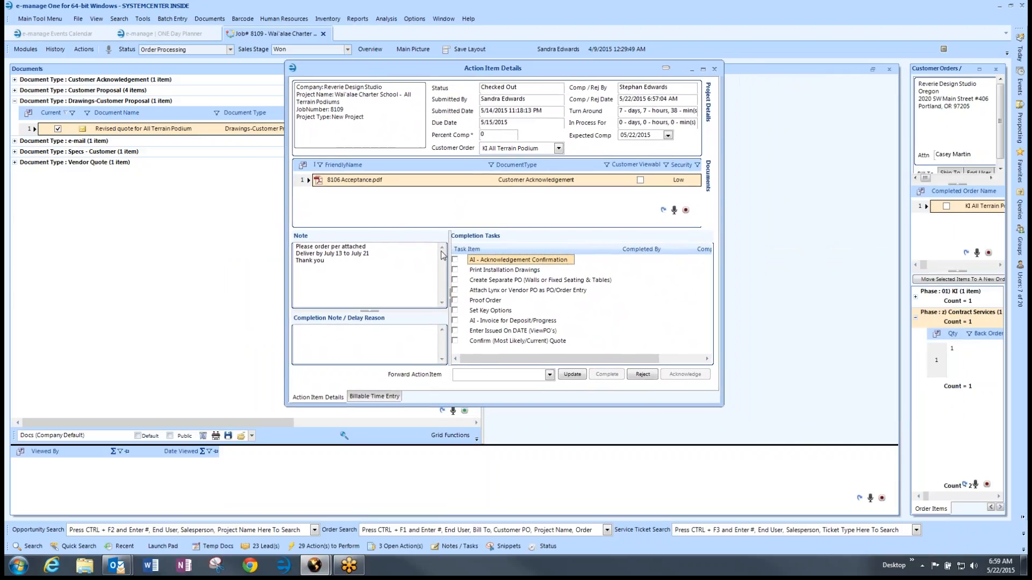
click(454, 260)
click(455, 270)
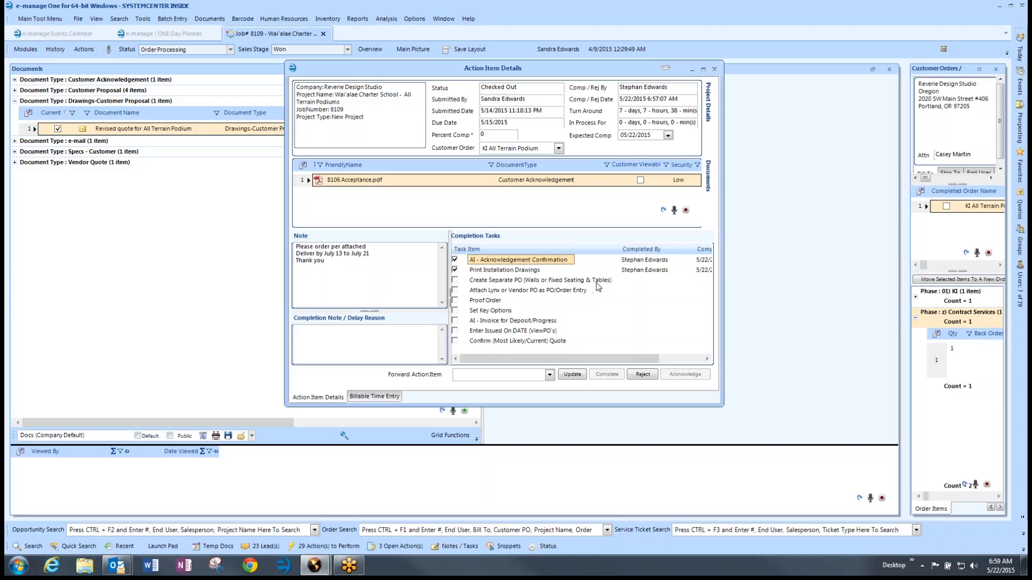
click(455, 281)
drag(458, 71, 616, 77)
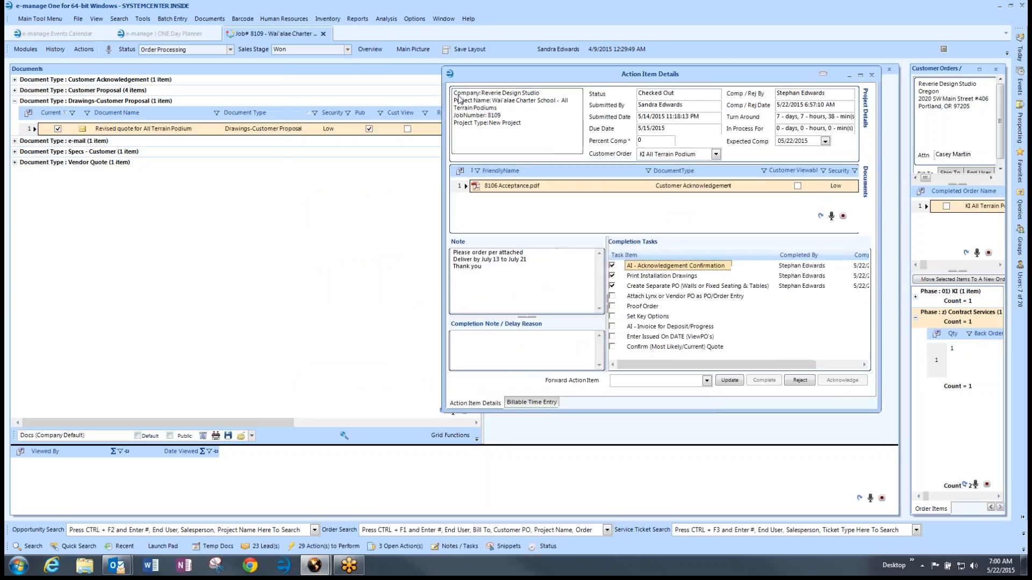
Step: Confirm quote 40965 KI All Terrain Podium is valid and most likely, and complete Proof Order
click(21, 50)
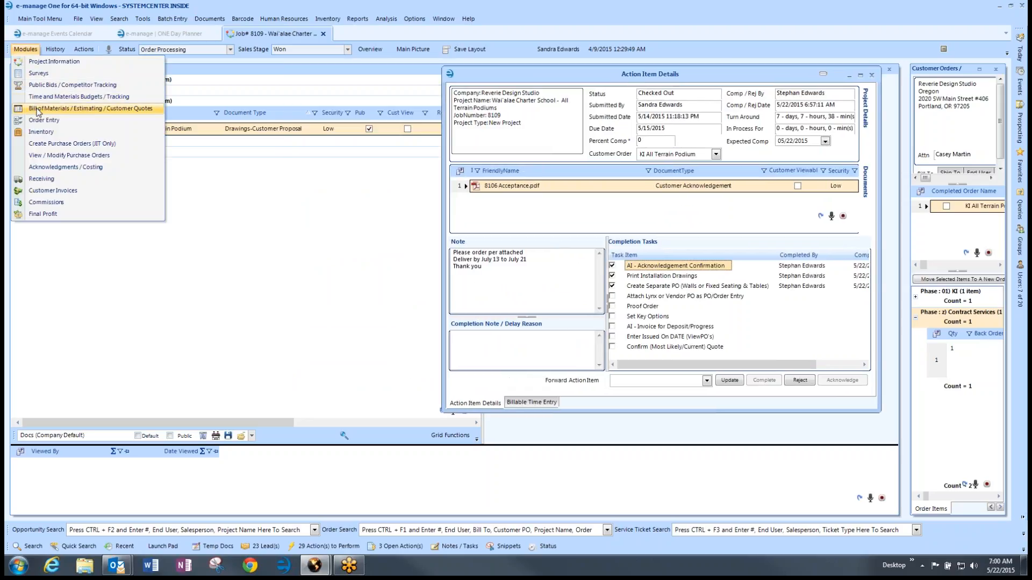
click(36, 109)
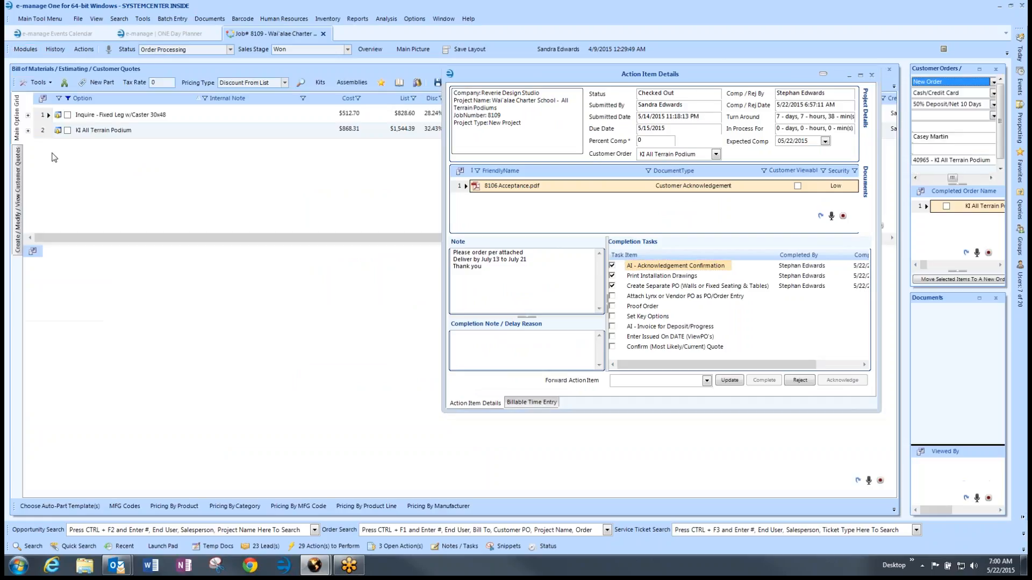
click(43, 131)
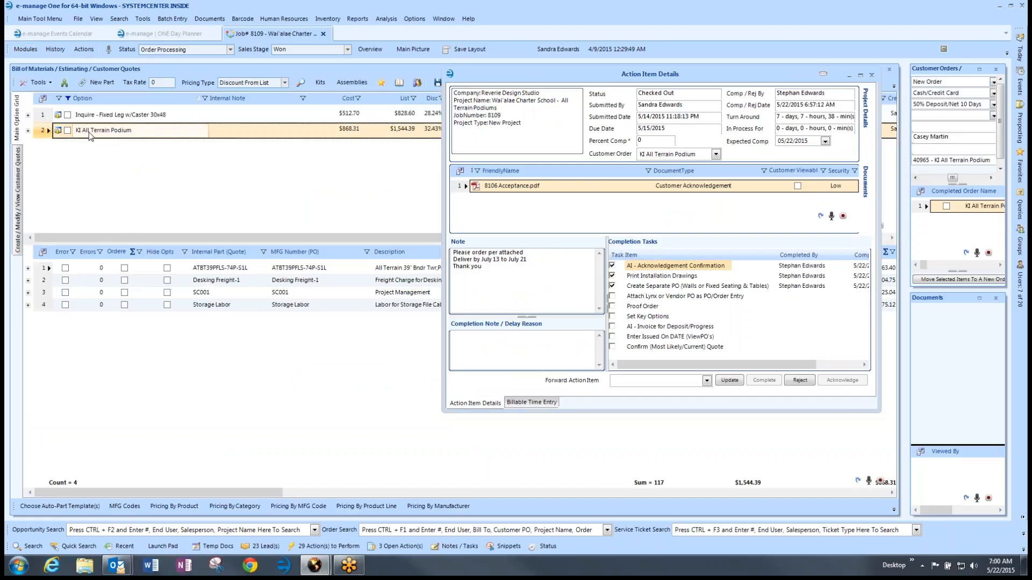
click(20, 172)
click(46, 175)
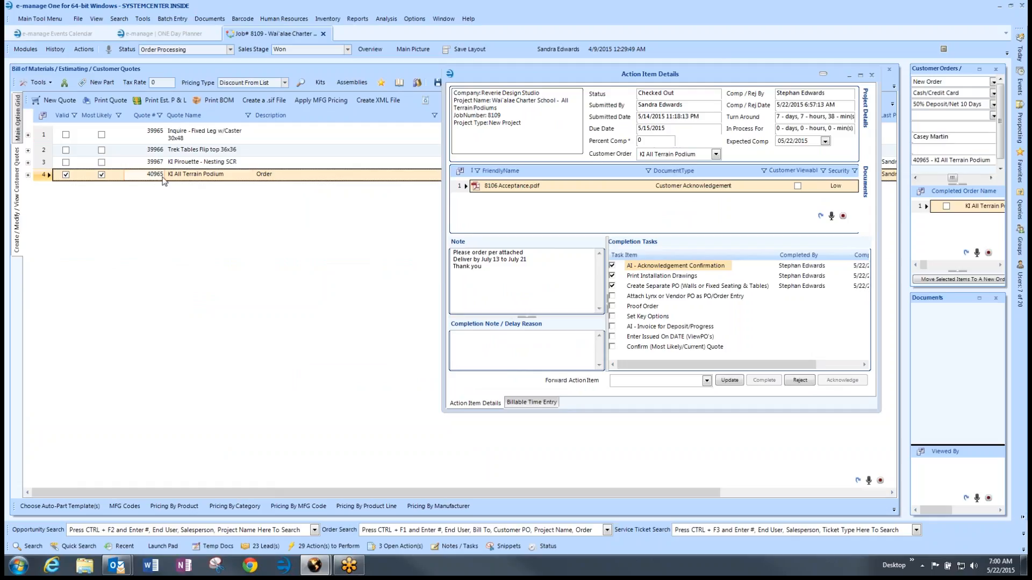
click(272, 177)
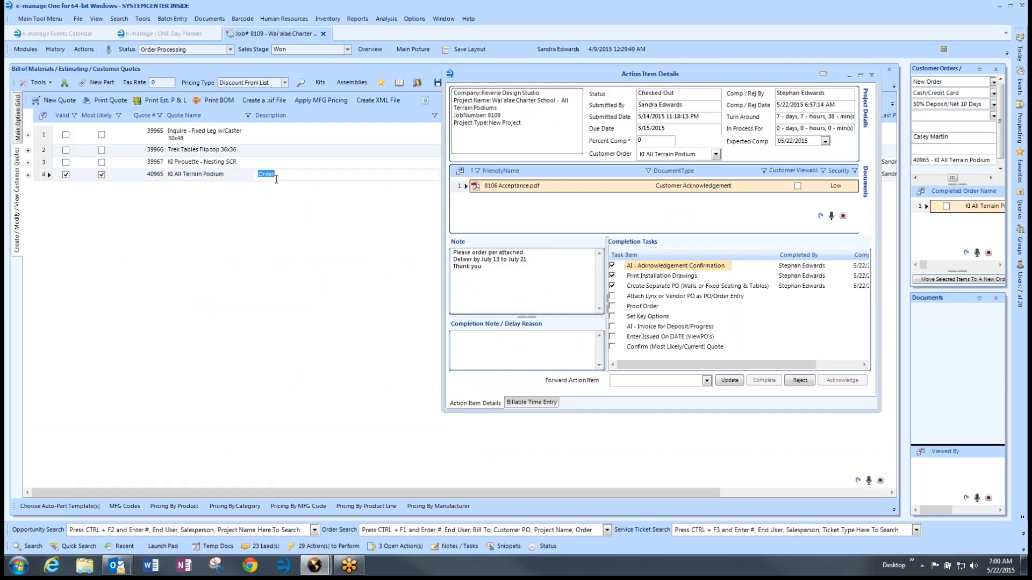
click(43, 179)
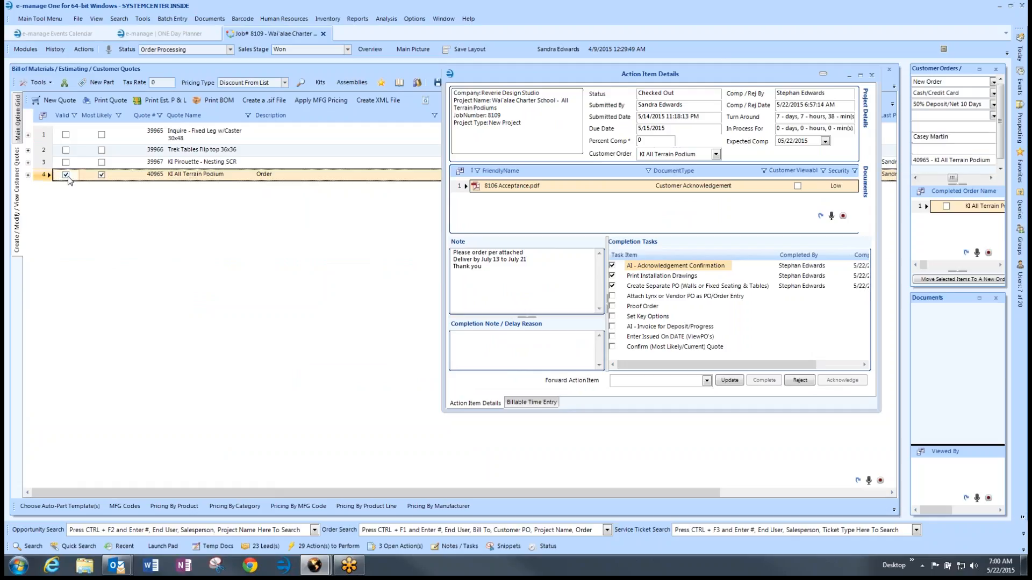
click(101, 176)
click(612, 306)
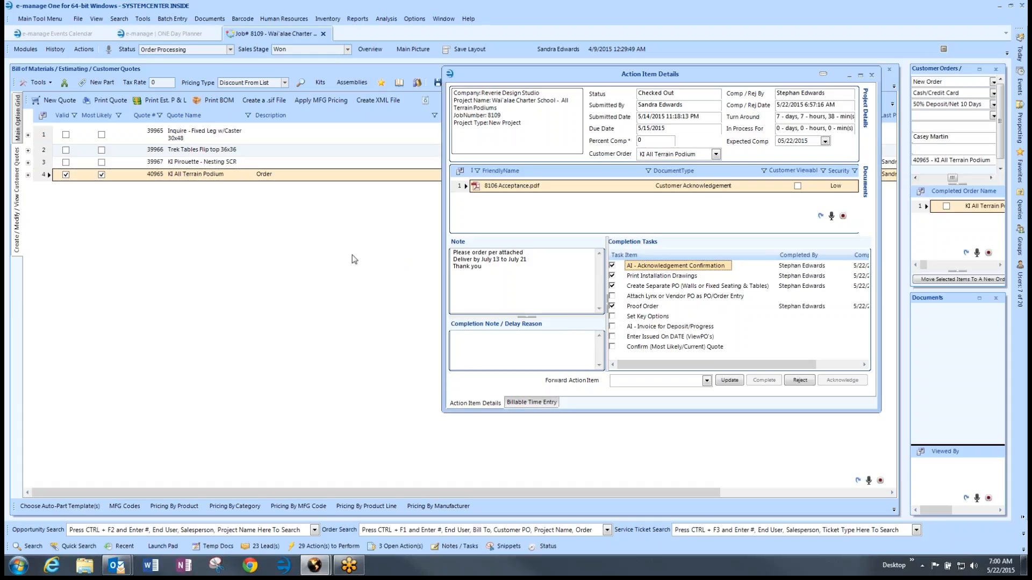
Step: Expand the first part's options, complete Set Key Options, and check the implementation calendar
click(16, 127)
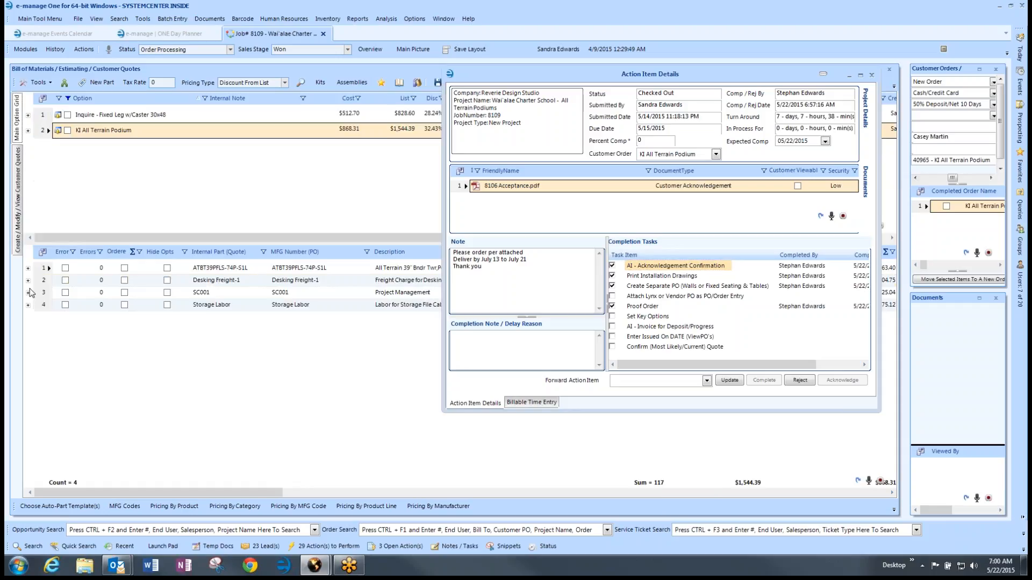
click(28, 268)
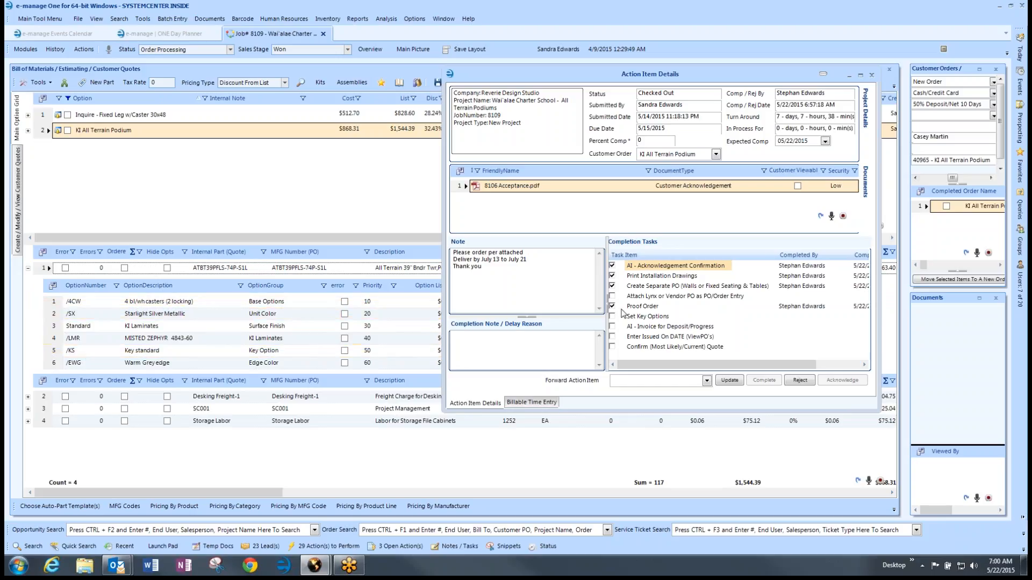
click(612, 317)
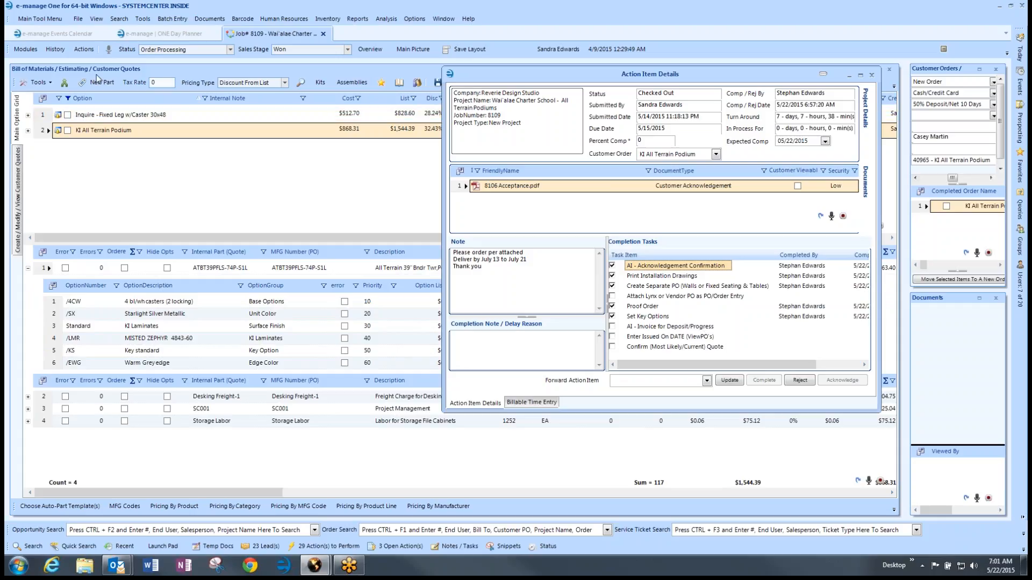
click(84, 49)
click(108, 135)
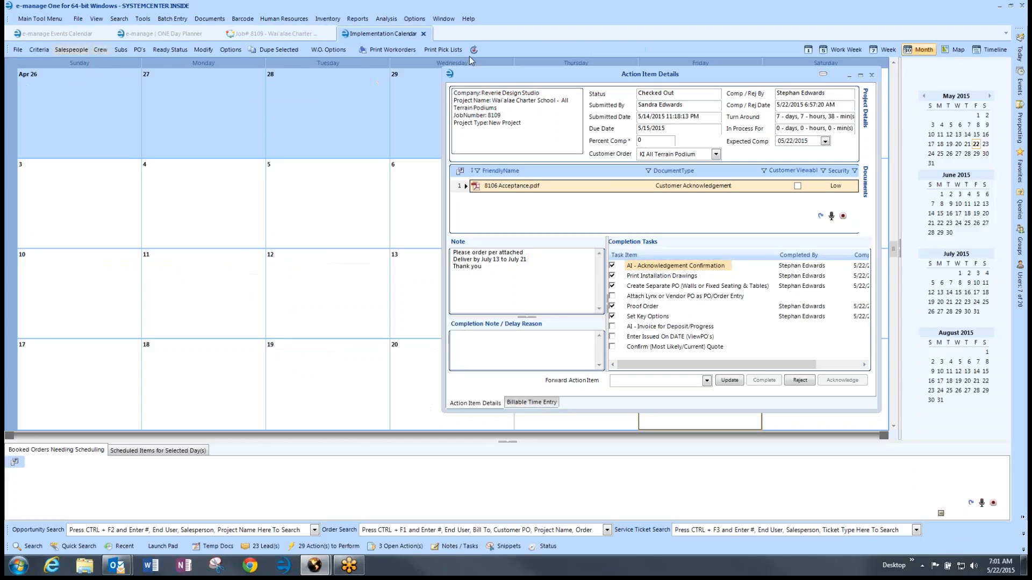
click(424, 34)
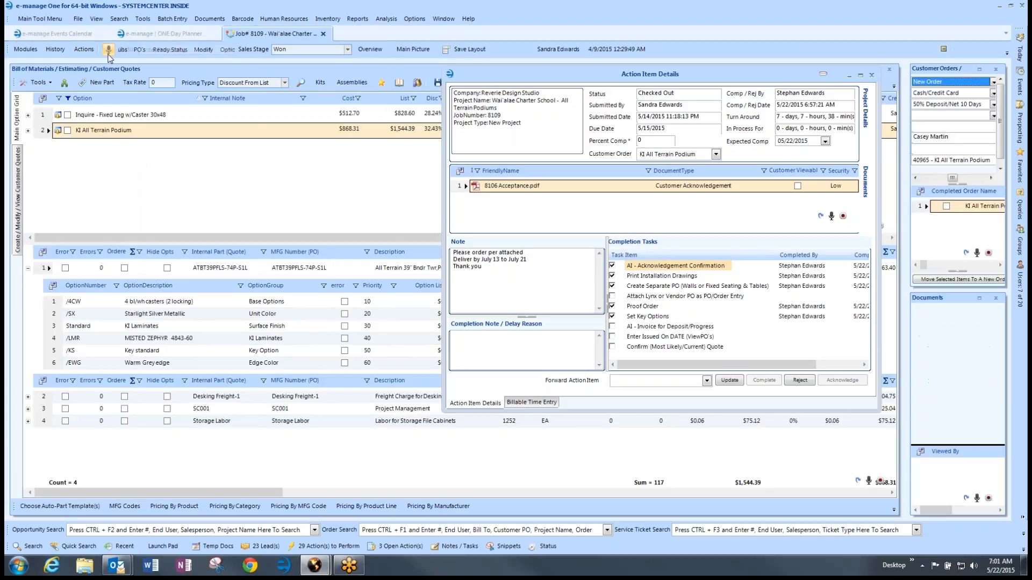
Step: Submit an Invoice for Progress request due 05/22/2015 noting 'Please process deposit. Paid by credit card'
click(78, 51)
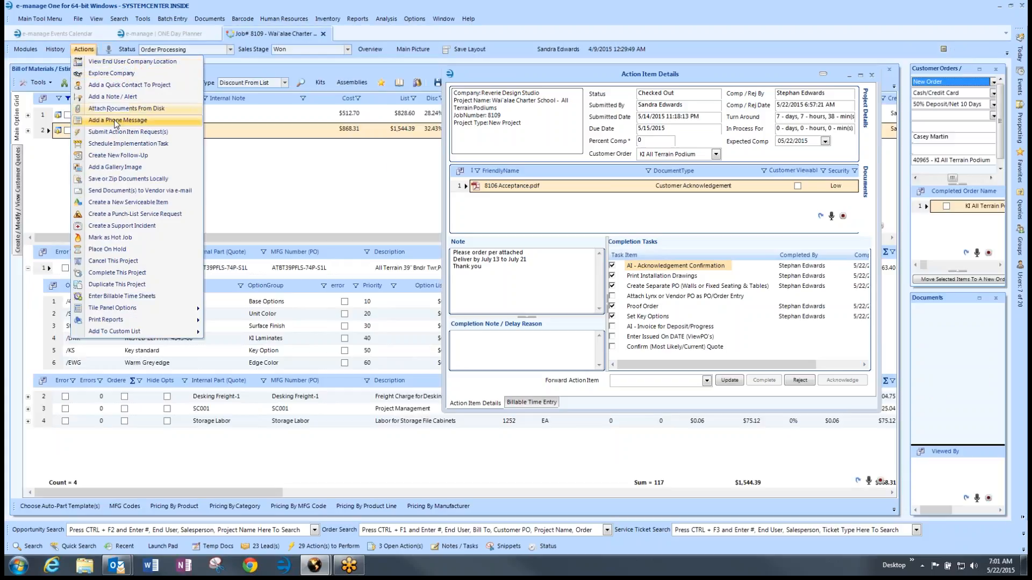
click(121, 133)
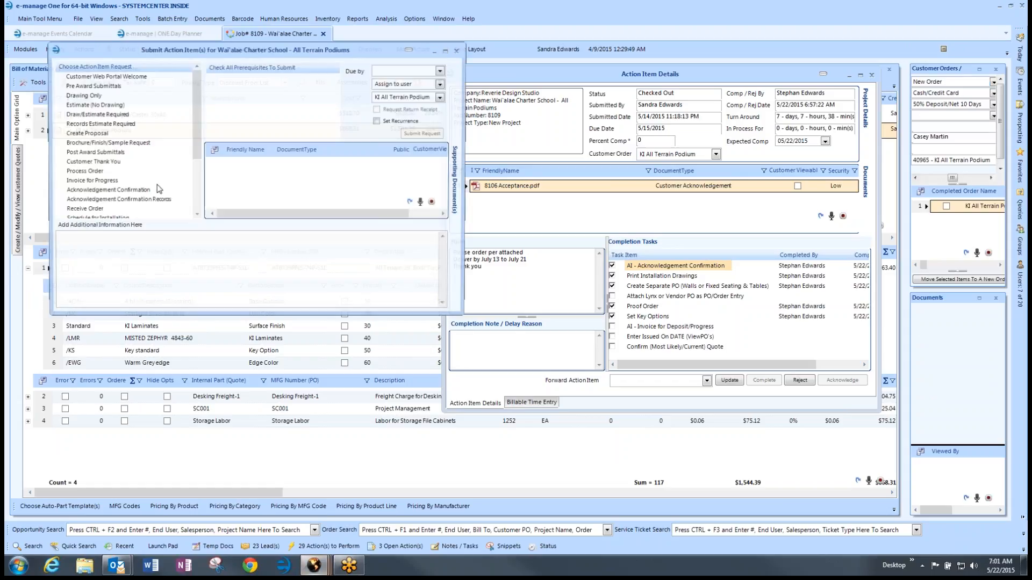
click(90, 183)
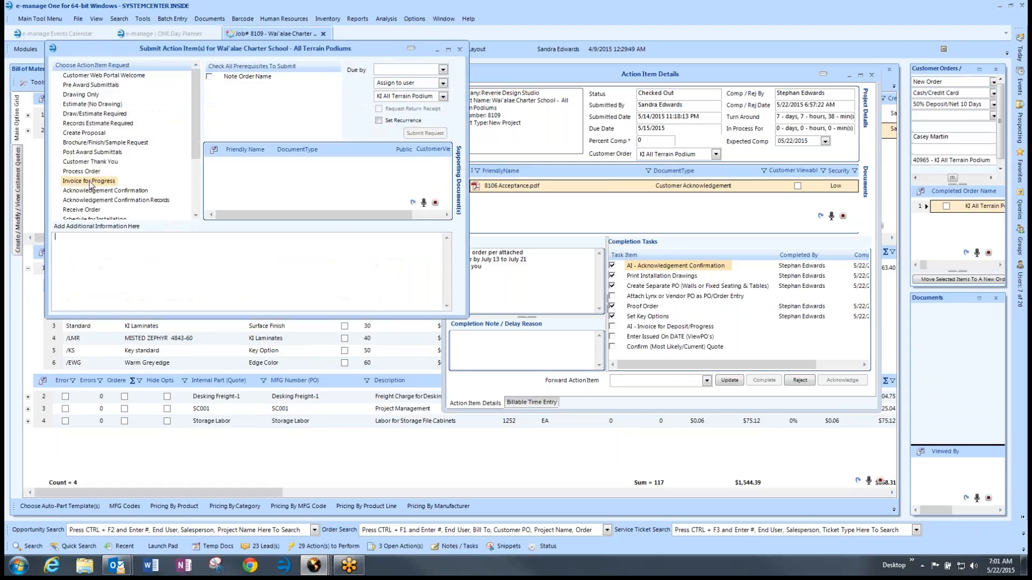
click(209, 76)
drag(283, 51, 376, 65)
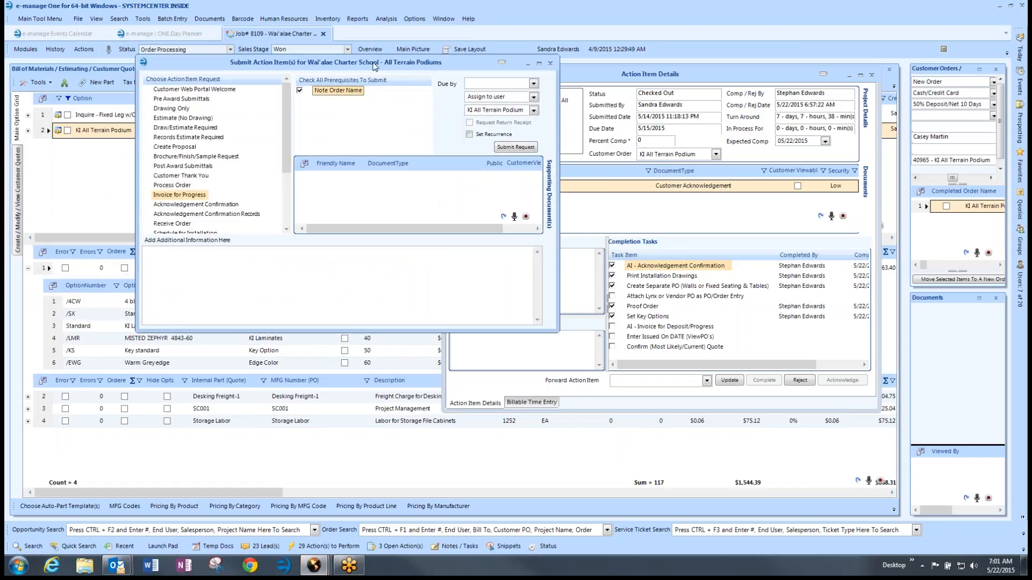
click(536, 84)
click(519, 144)
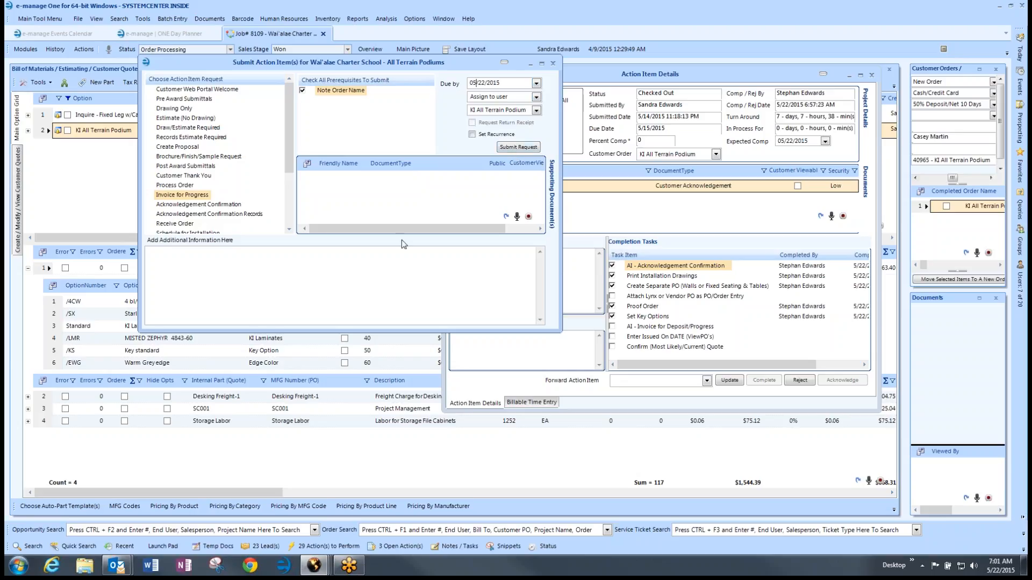
click(226, 262)
text(Please process deposit. Paid by credit card)
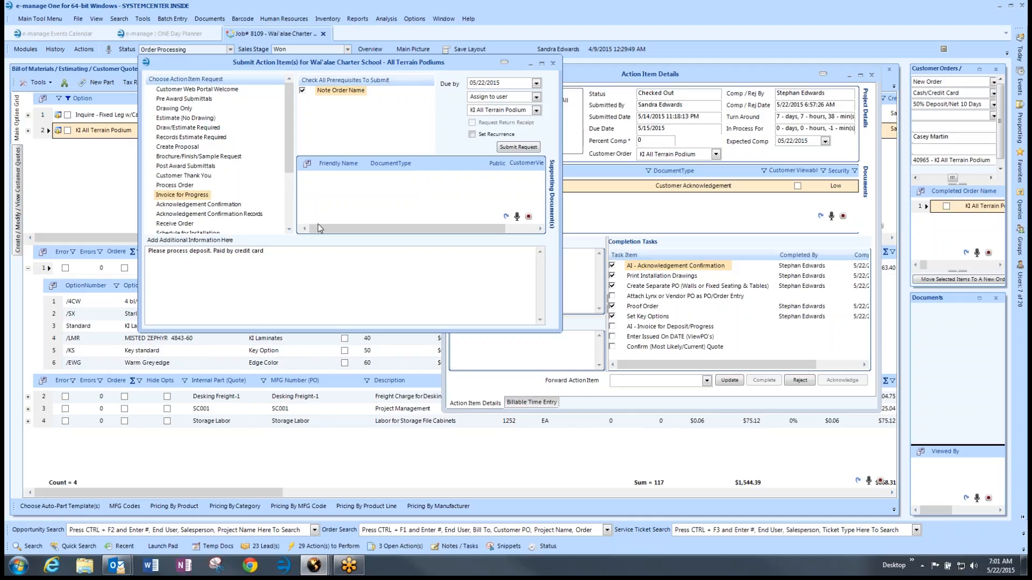
click(520, 148)
click(552, 63)
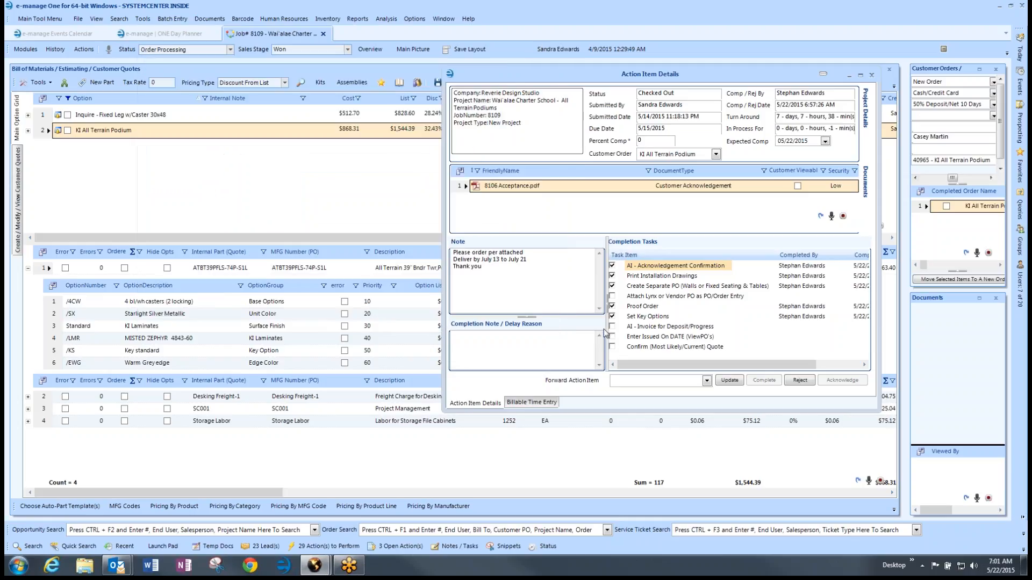
Step: Complete the Confirm (Most Likely/Current) Quote task and maximize the Customer Orders panel
click(611, 326)
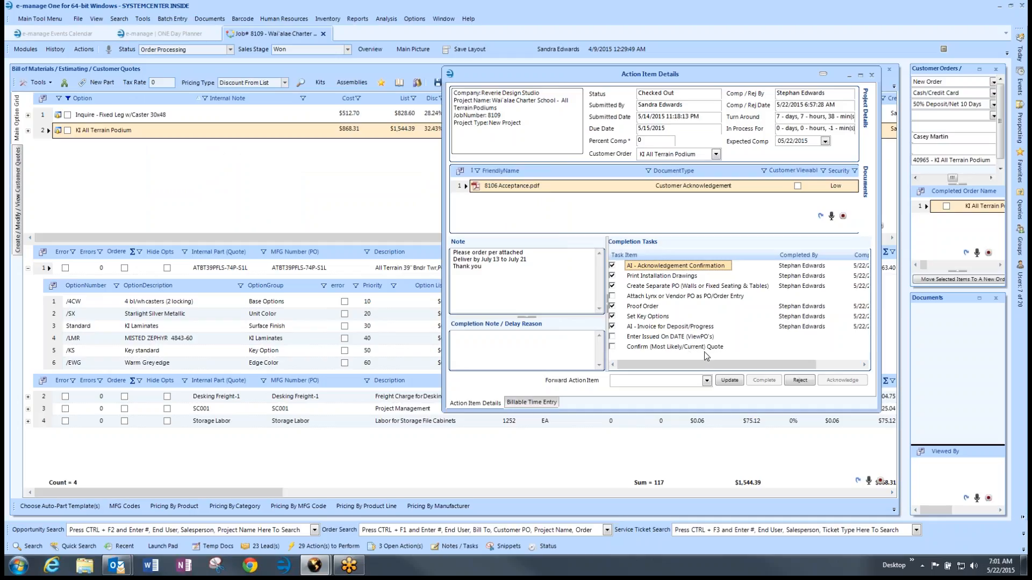
click(612, 347)
click(979, 69)
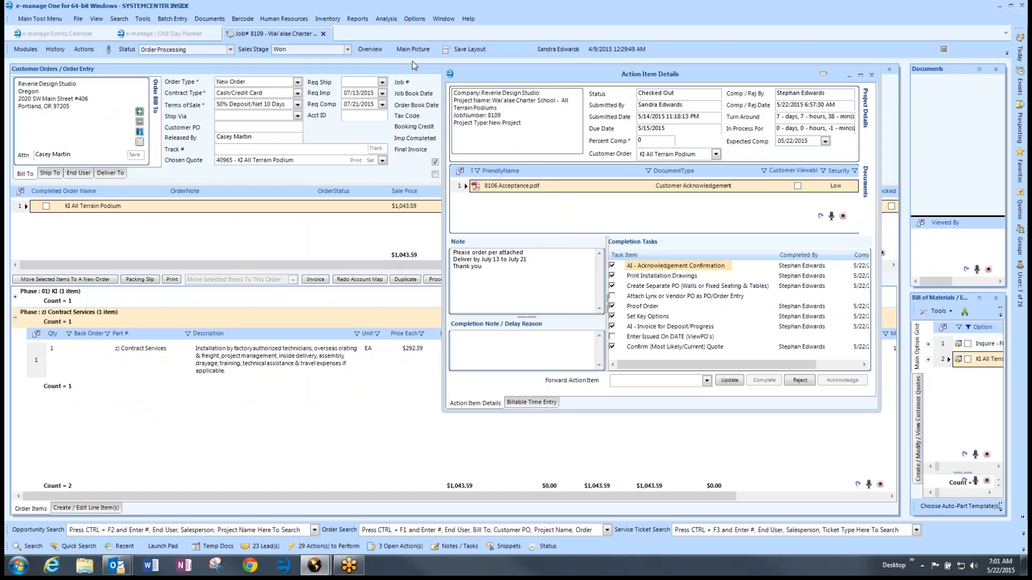
click(26, 49)
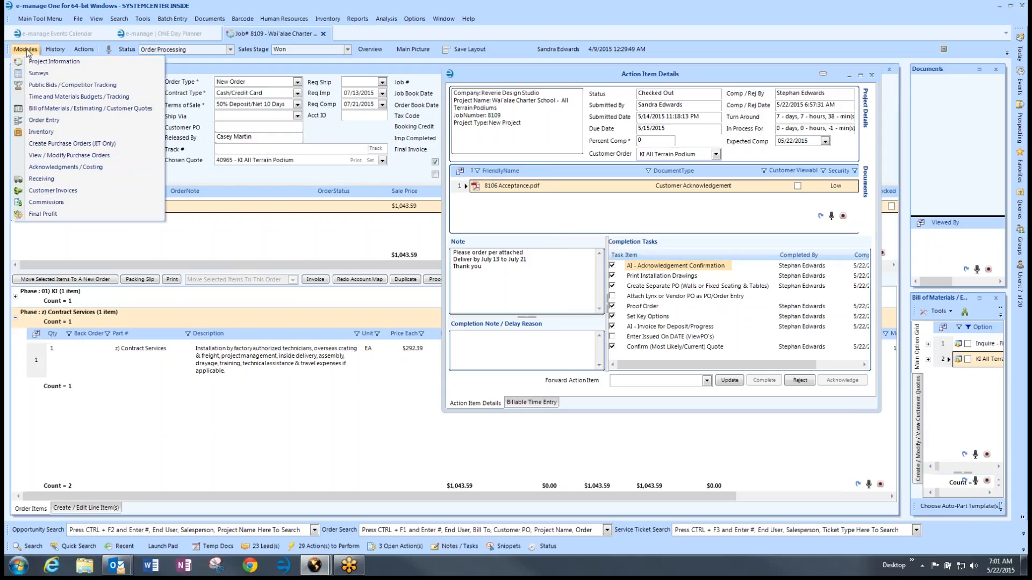
Step: Make HIFA's Oahu location the PO ship-to, keeping KI All Terrain Podium as the customer order
click(57, 146)
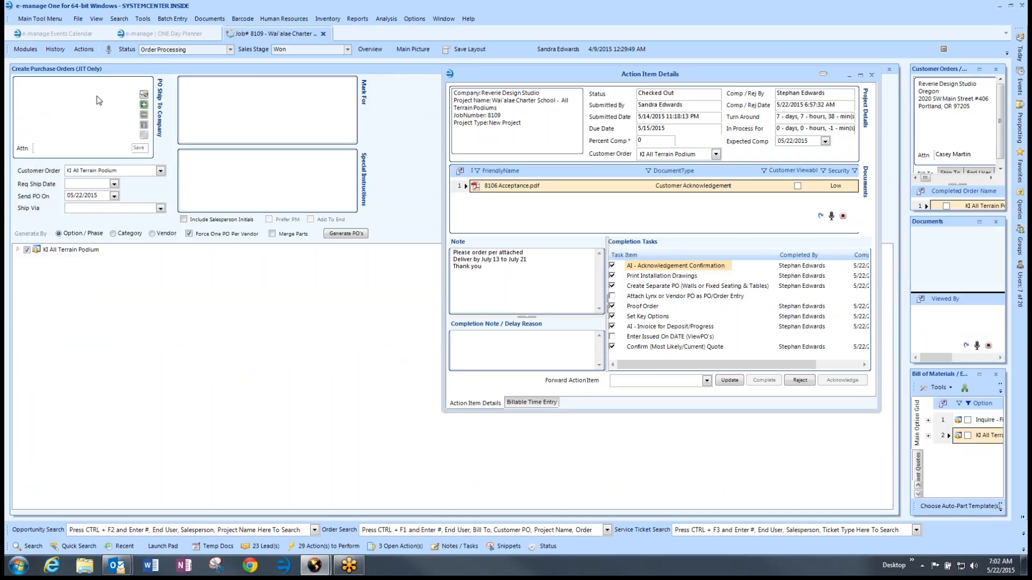
click(144, 96)
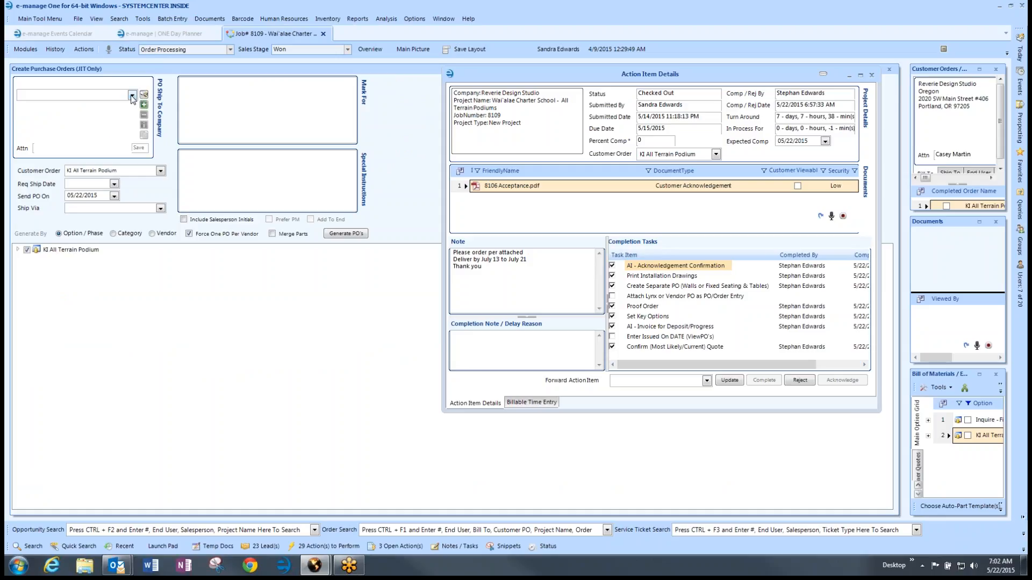
click(131, 96)
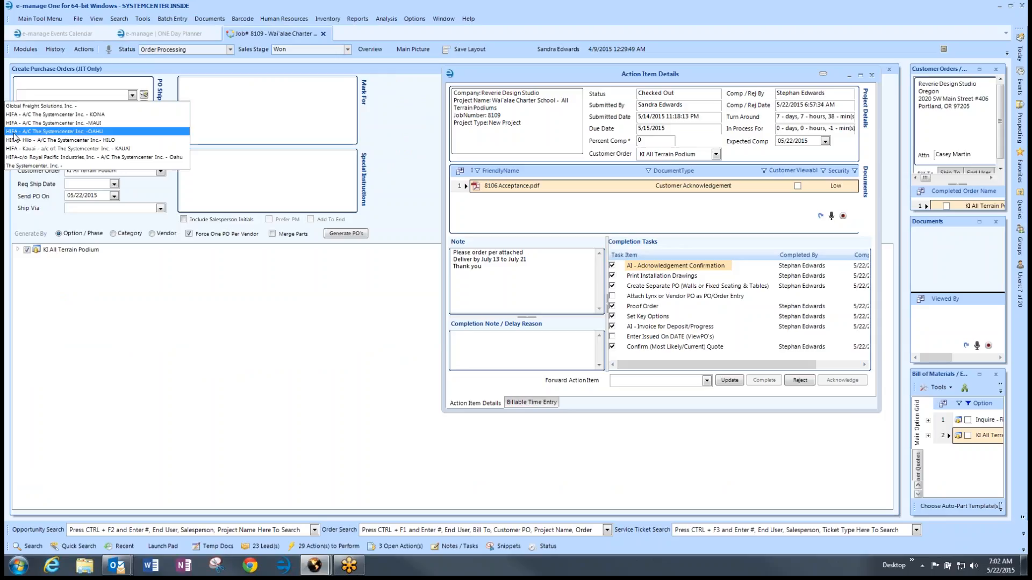
click(61, 132)
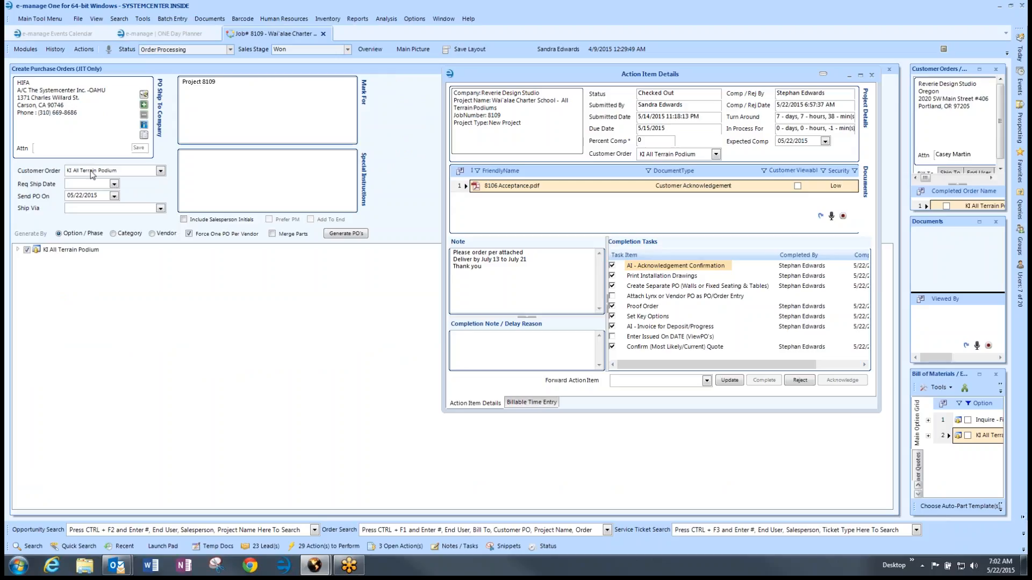
click(160, 172)
click(161, 171)
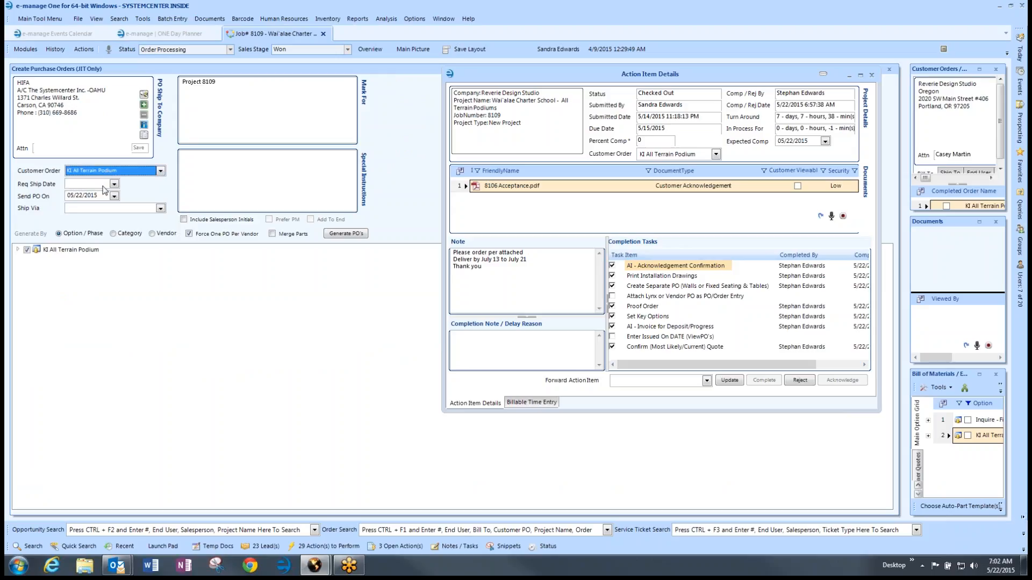
click(978, 70)
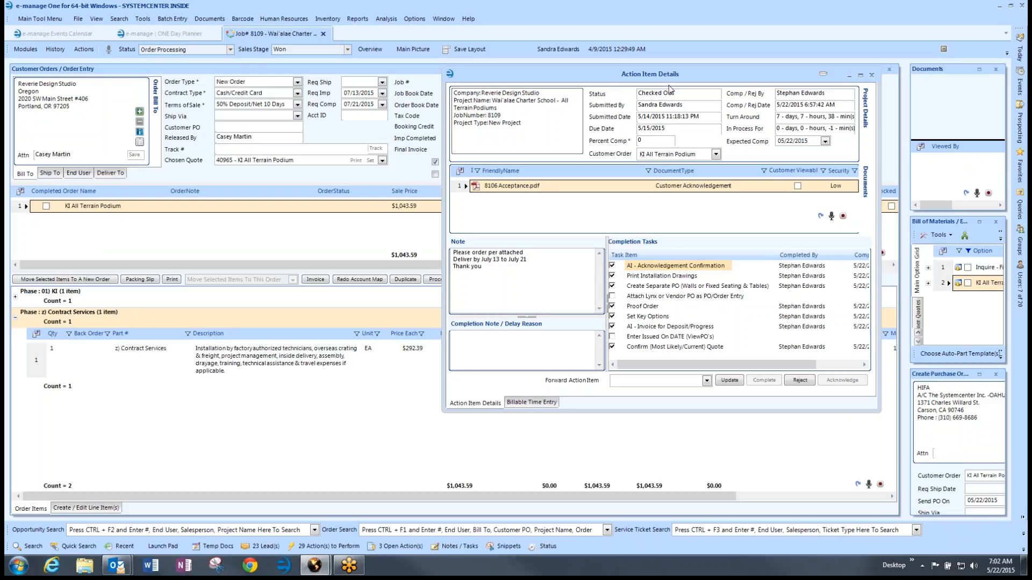
click(980, 375)
Step: Set the requested ship date to 07/01/2015 and generate the job's purchase orders
click(113, 185)
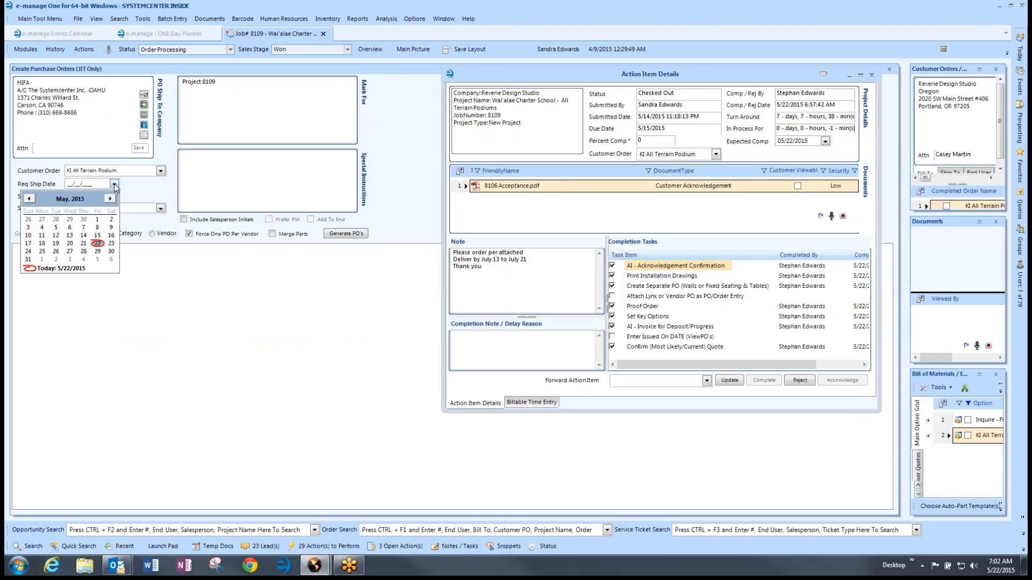
click(110, 199)
click(110, 199)
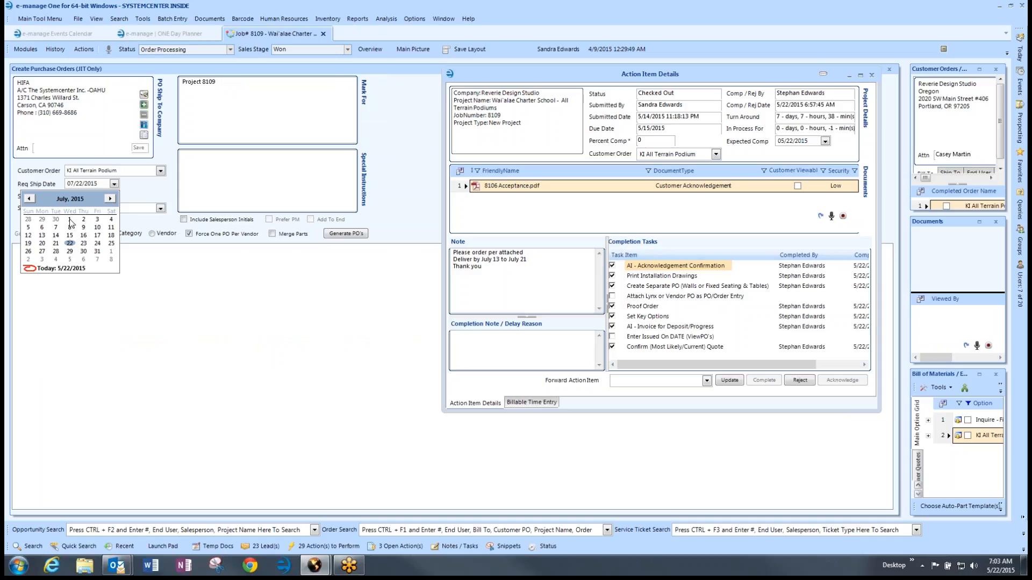
click(69, 220)
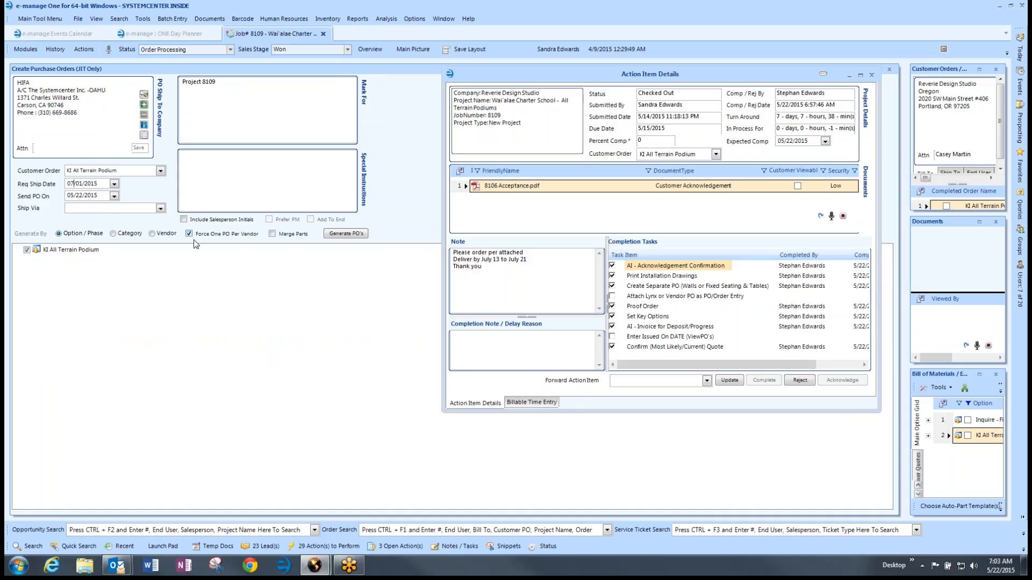
click(210, 167)
click(18, 250)
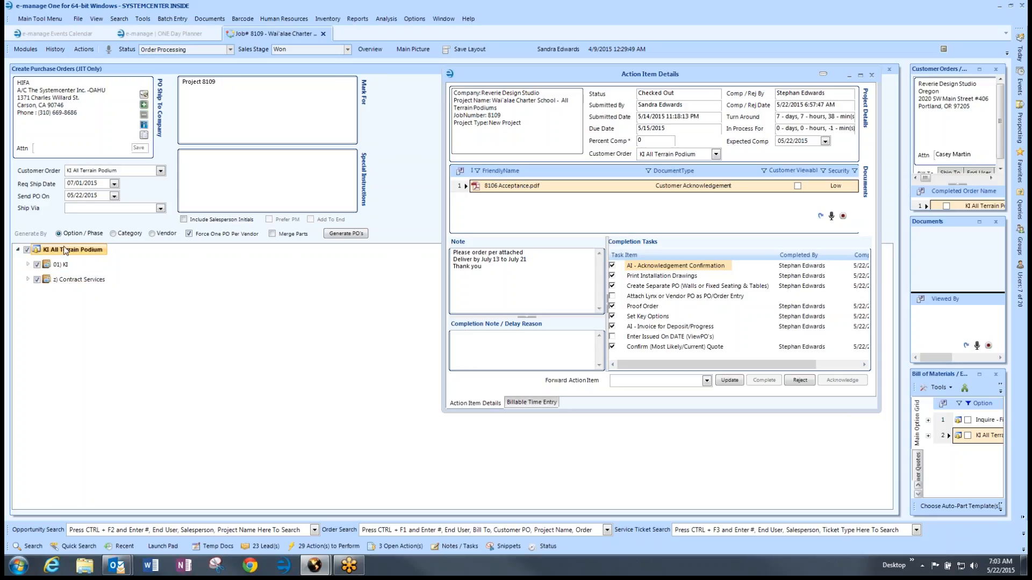
click(347, 234)
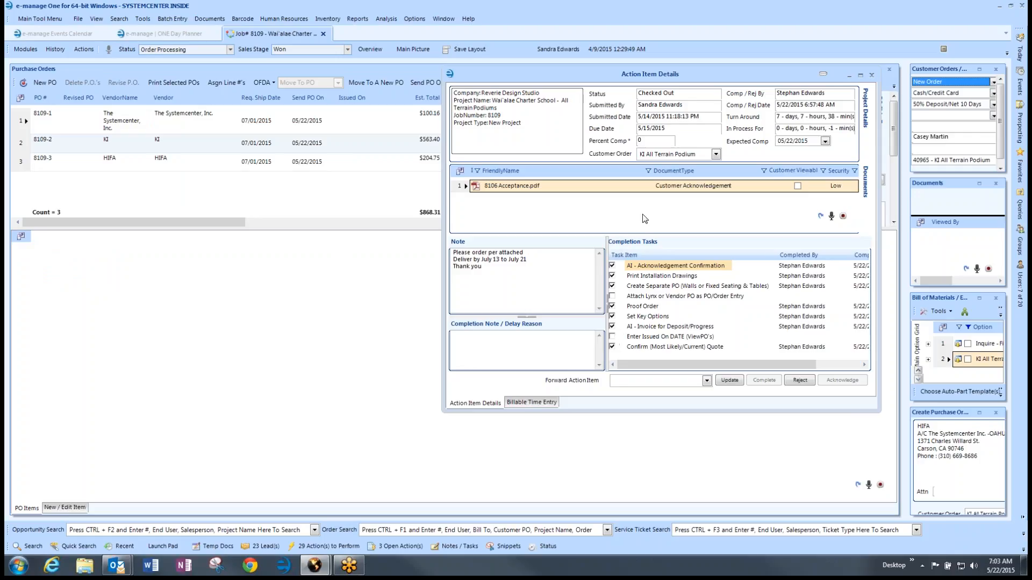
Step: Select PO 8109-2 in the job's Purchase Orders list and run its PO report
click(850, 78)
click(850, 78)
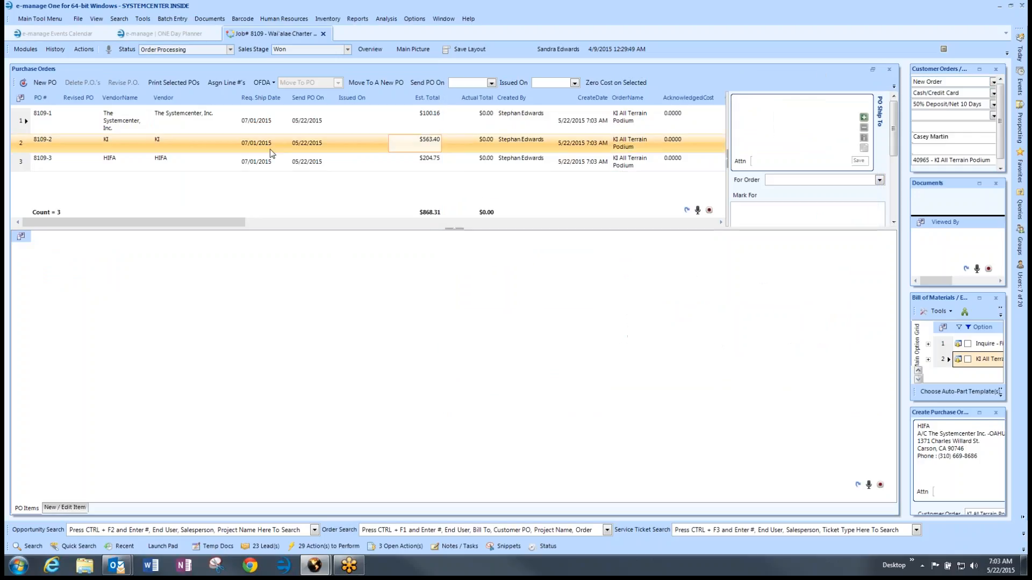
click(24, 145)
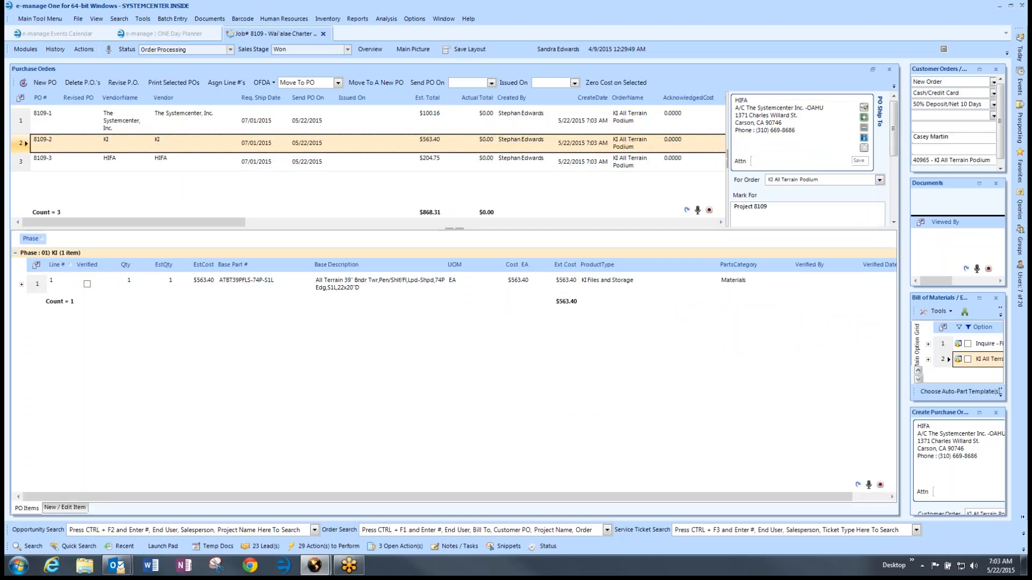
click(22, 285)
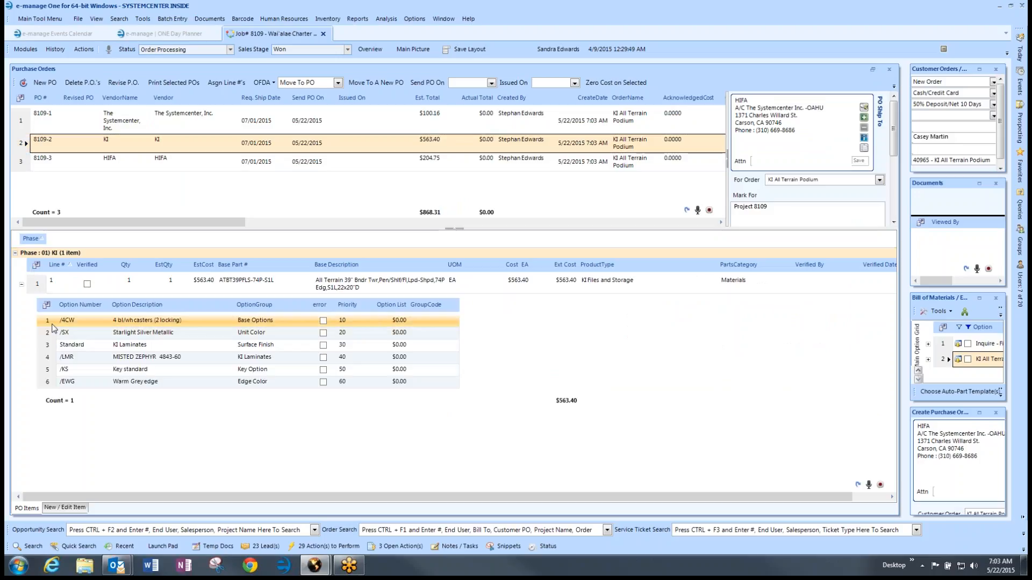
click(22, 284)
click(75, 145)
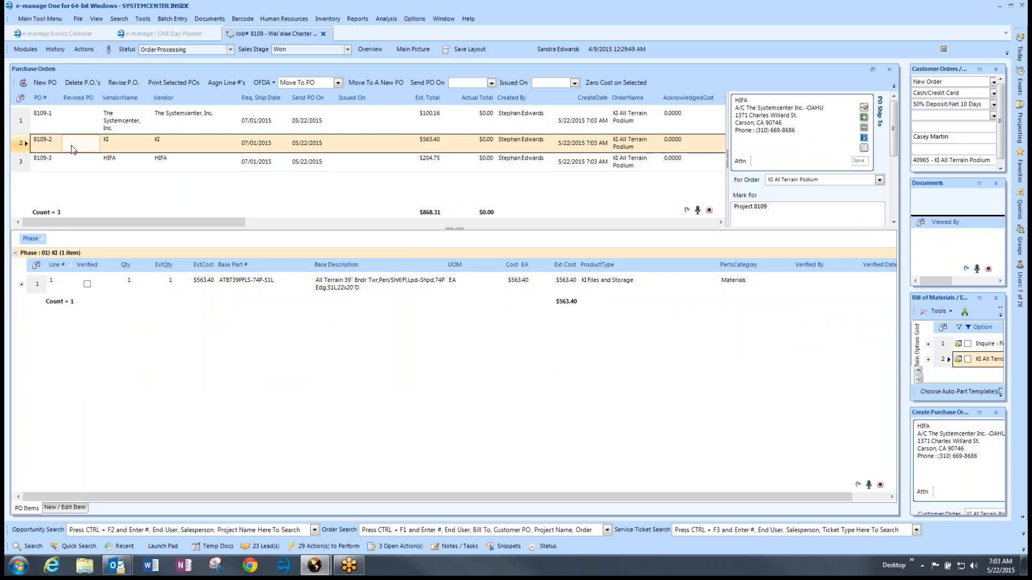
click(112, 158)
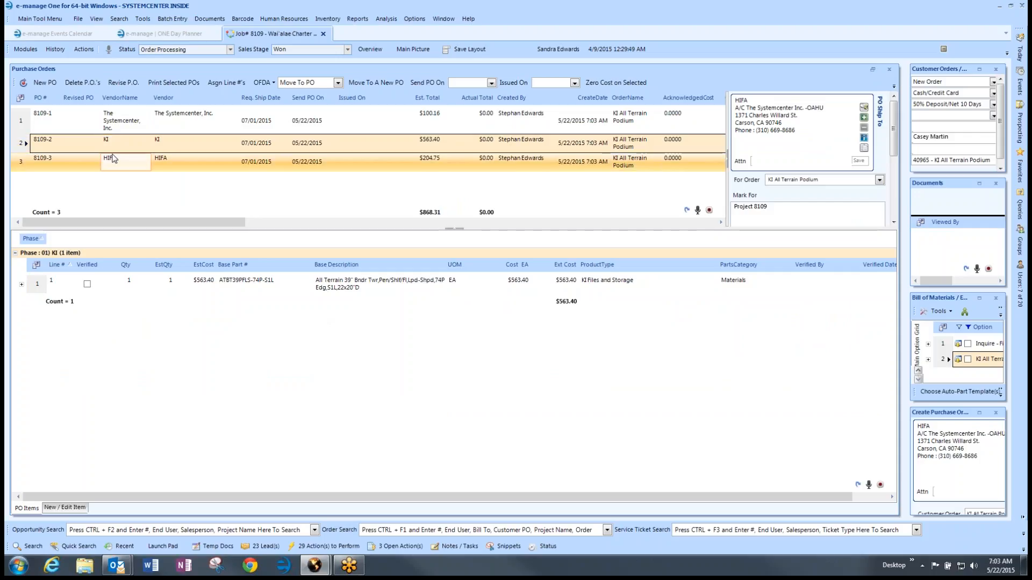
click(161, 86)
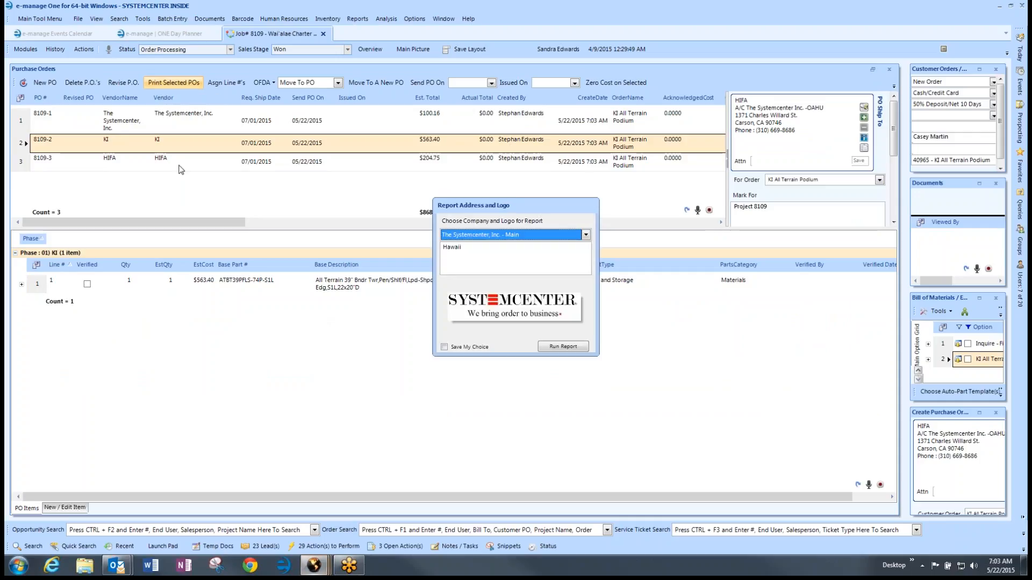
click(564, 345)
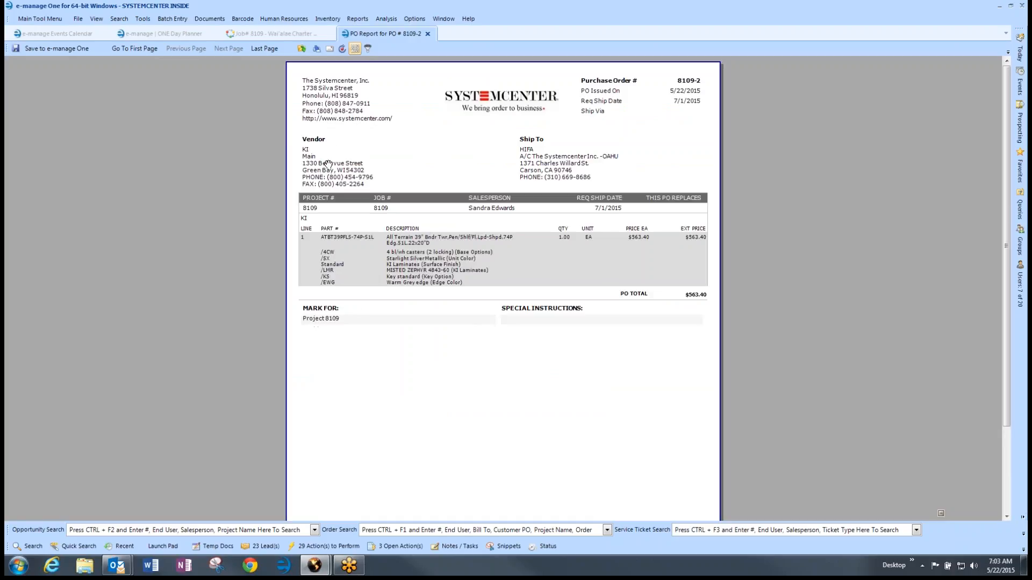
Step: Save the PO report to the job's documents as 'KI PO 8109-2', type Vendor Order Entry Docs
click(55, 50)
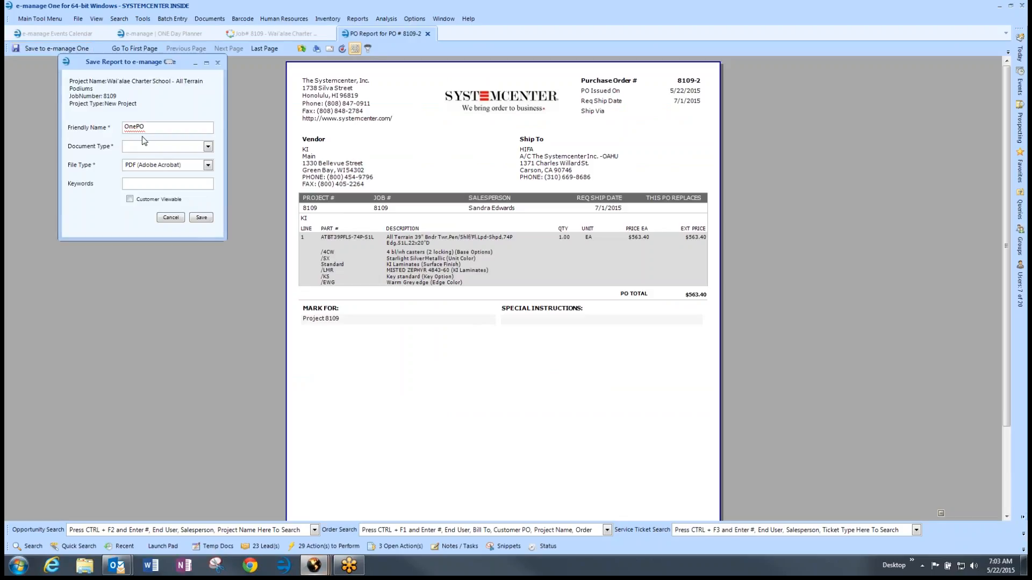
drag(148, 128, 107, 130)
text(KI PO 8109-2)
drag(160, 125, 123, 127)
key(ctrl+c)
click(208, 146)
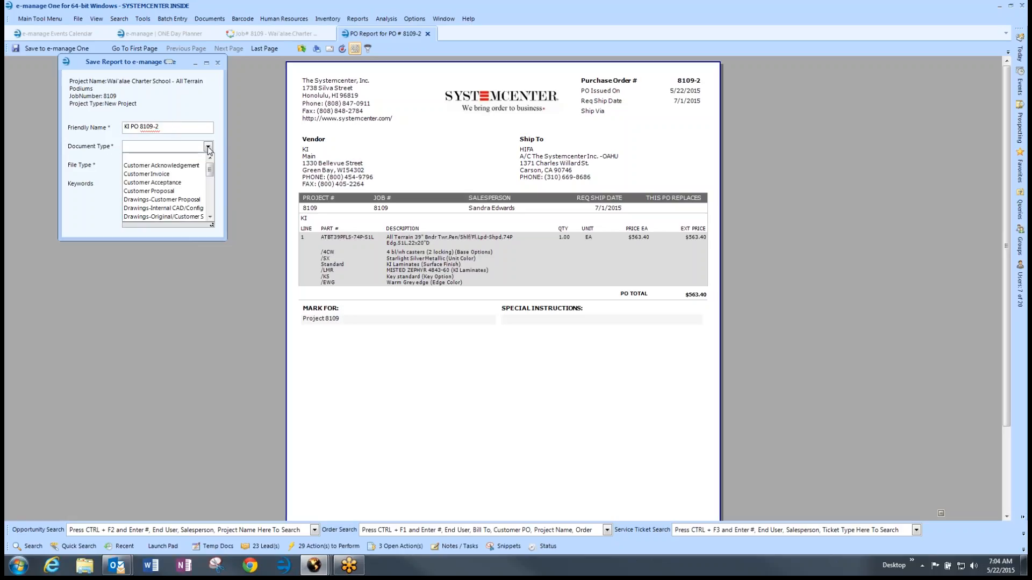
scroll(179, 211, down, 5)
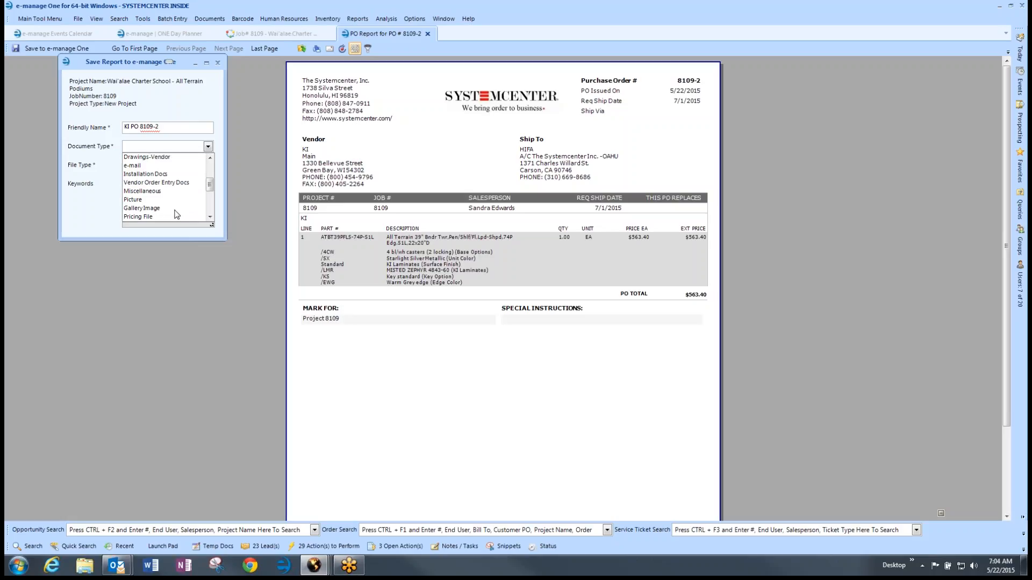
click(164, 189)
click(198, 217)
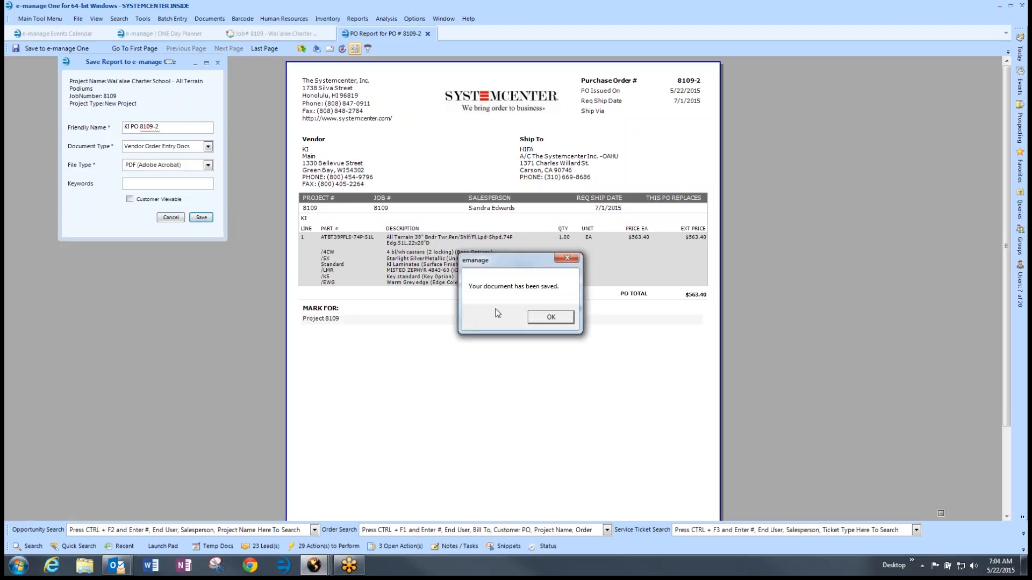
click(541, 318)
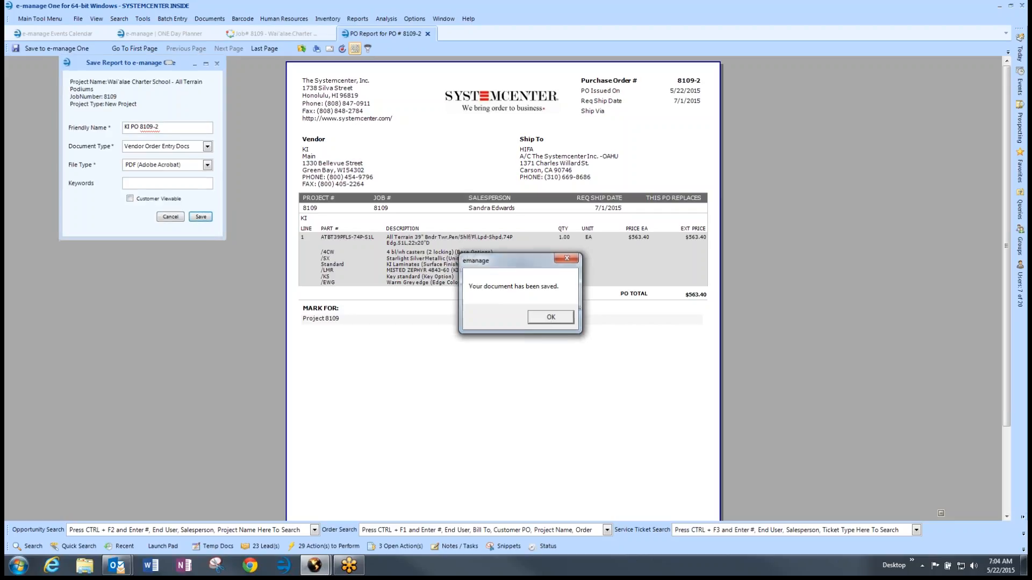
Step: Start an e-mail of the PO report with the attachment named 'KI PO 8109-2'
click(330, 49)
drag(165, 119, 76, 119)
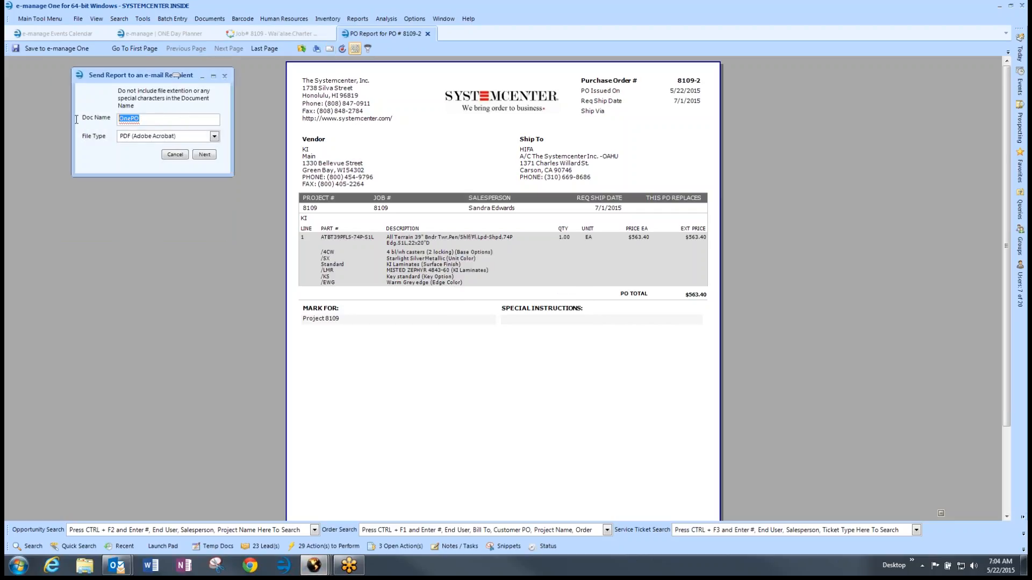
text(KI PO 8109-2)
click(204, 155)
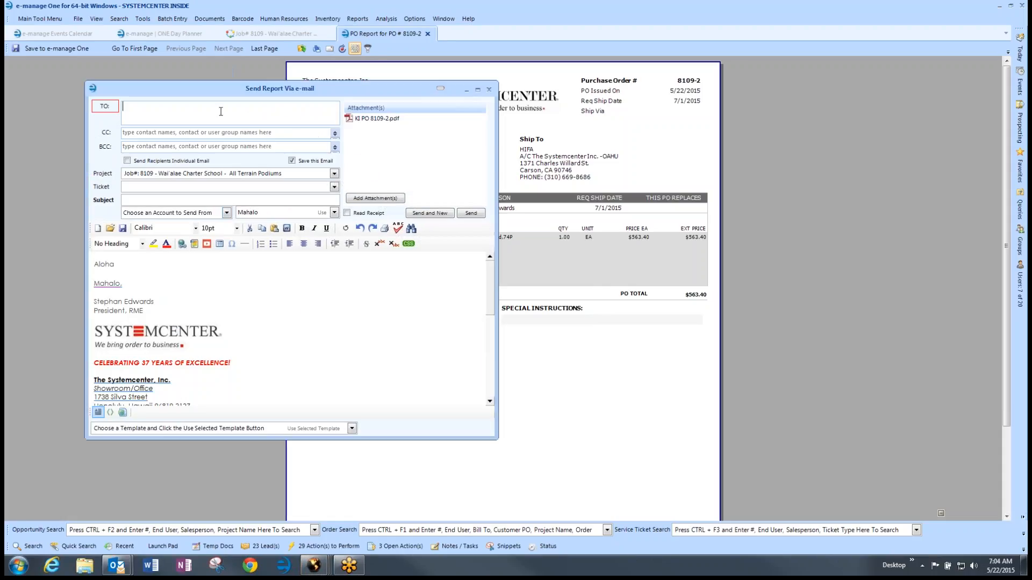
Step: Address the e-mail to KI's order entry contact with subject 'KI PO 8109-2'
text(order)
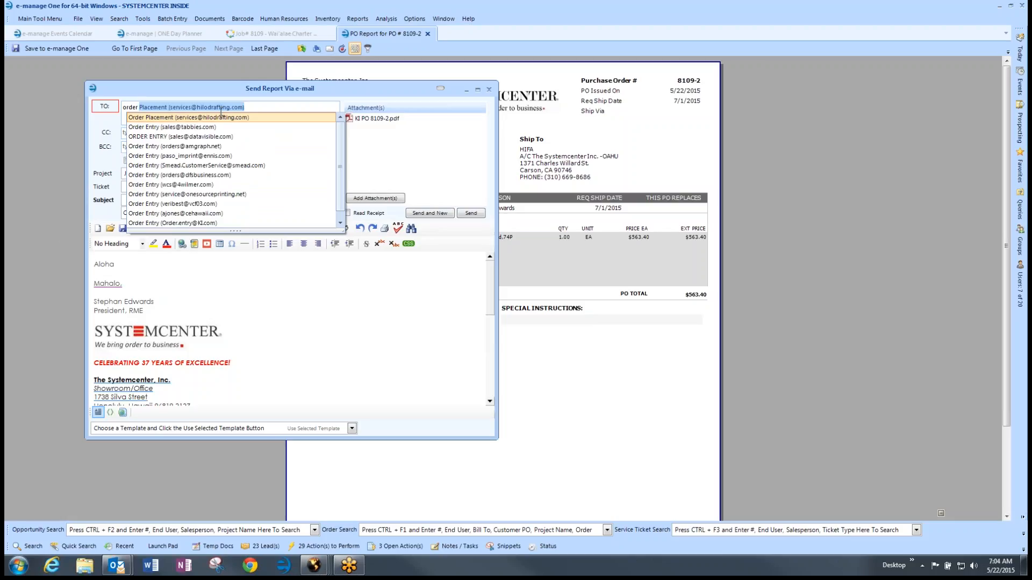
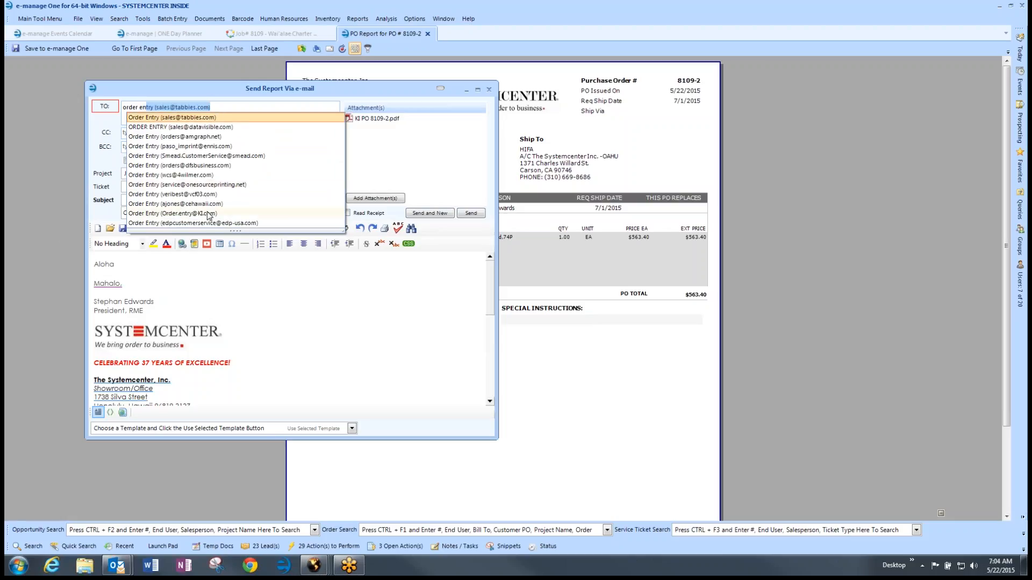
click(210, 214)
click(154, 200)
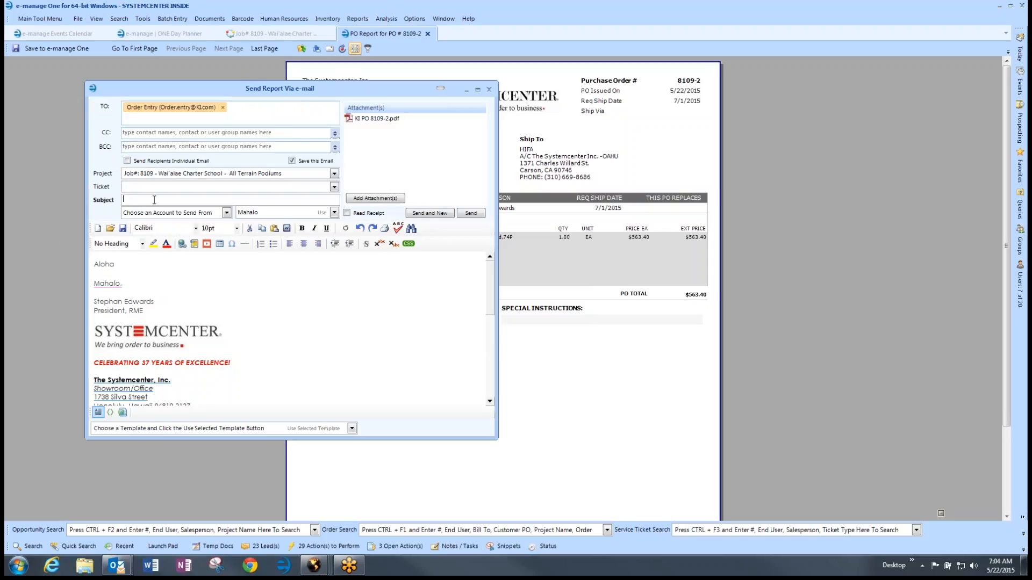
key(ctrl+v)
key(Tab)
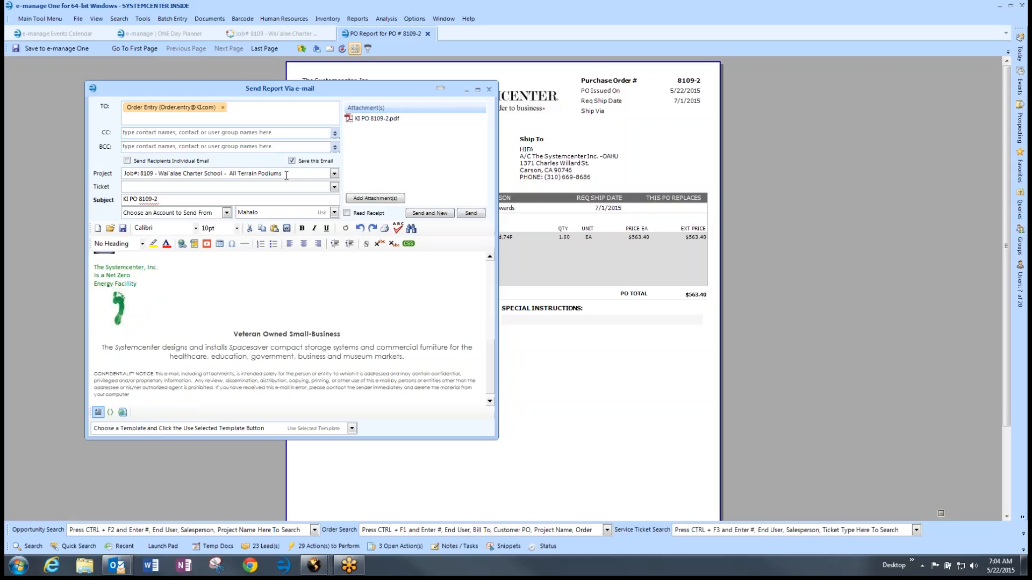
drag(287, 175, 123, 178)
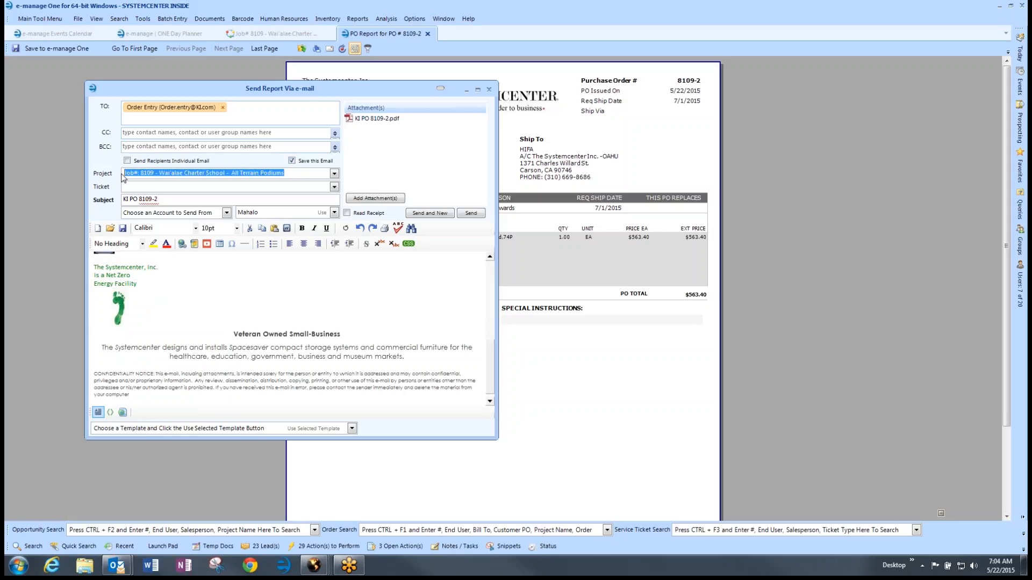
click(378, 119)
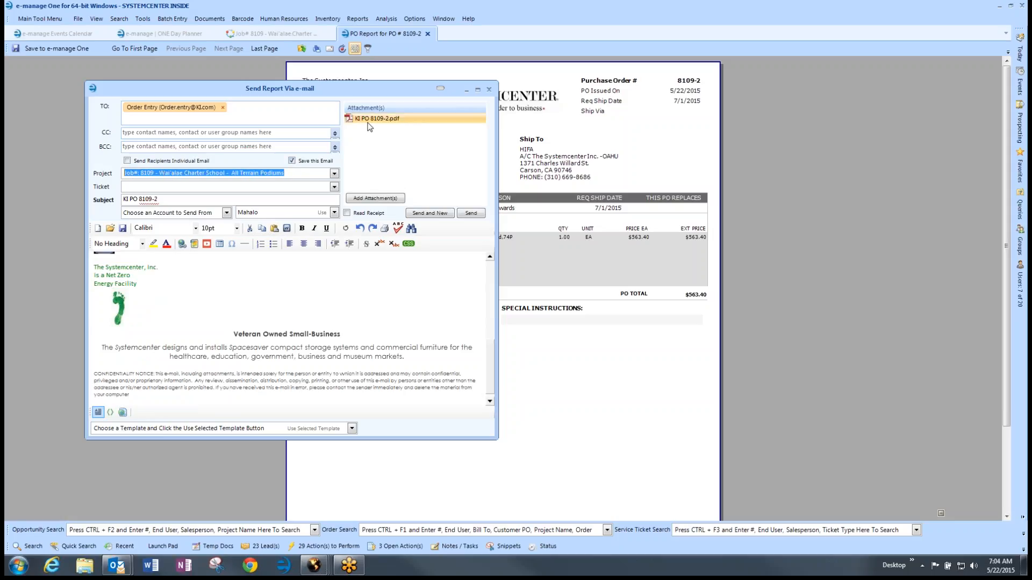
click(294, 278)
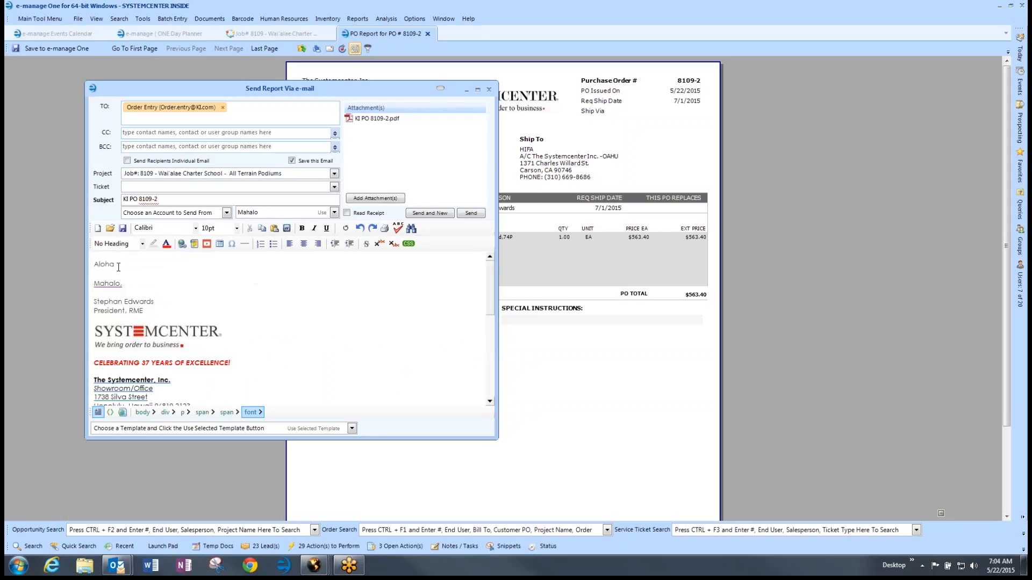
Step: Add 'Please process the attached. Contact me with any quest' under Aloha, request a read receipt, and send
click(119, 267)
key(Return)
key(Return)
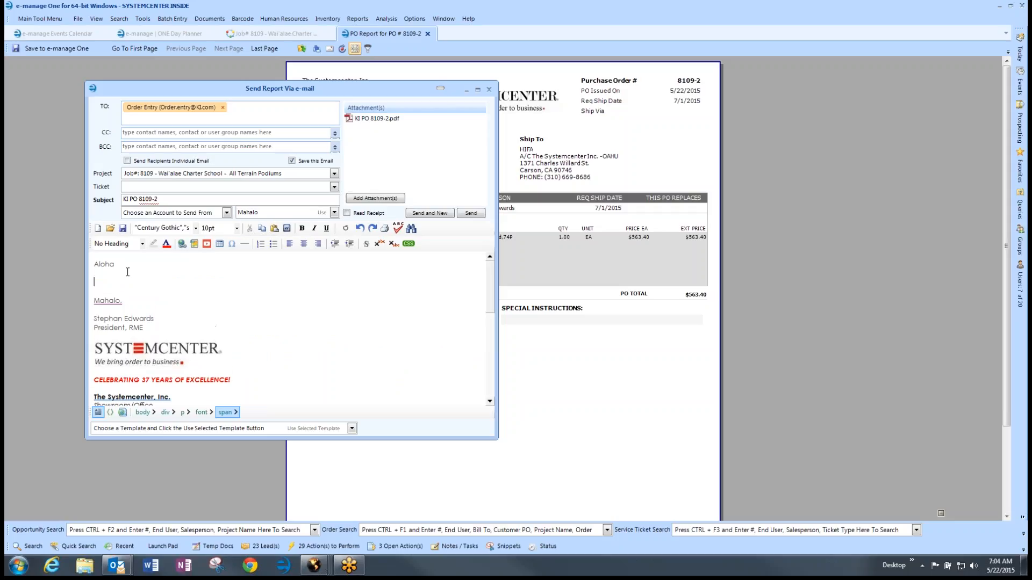
text(Please )
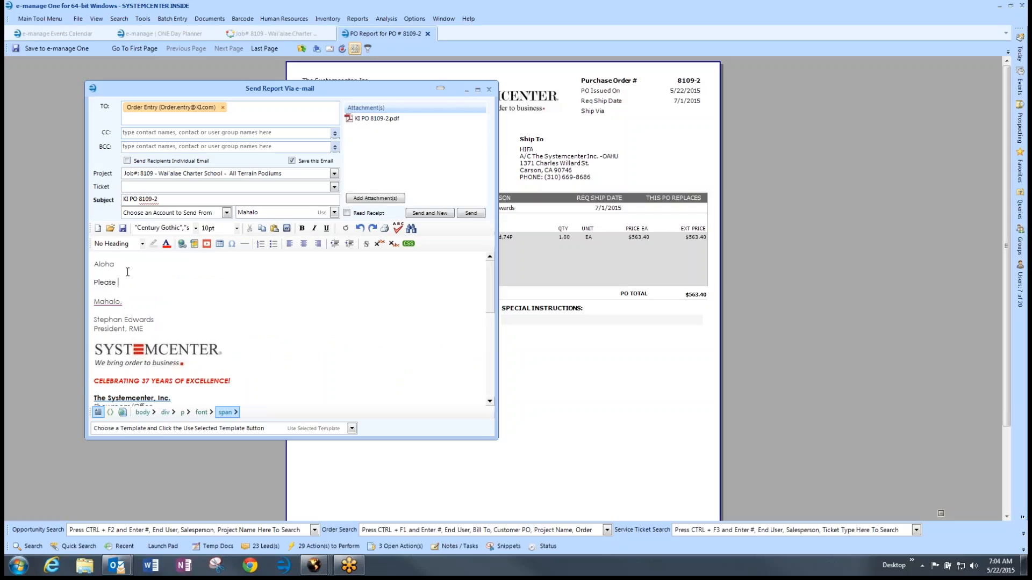
text(process the )
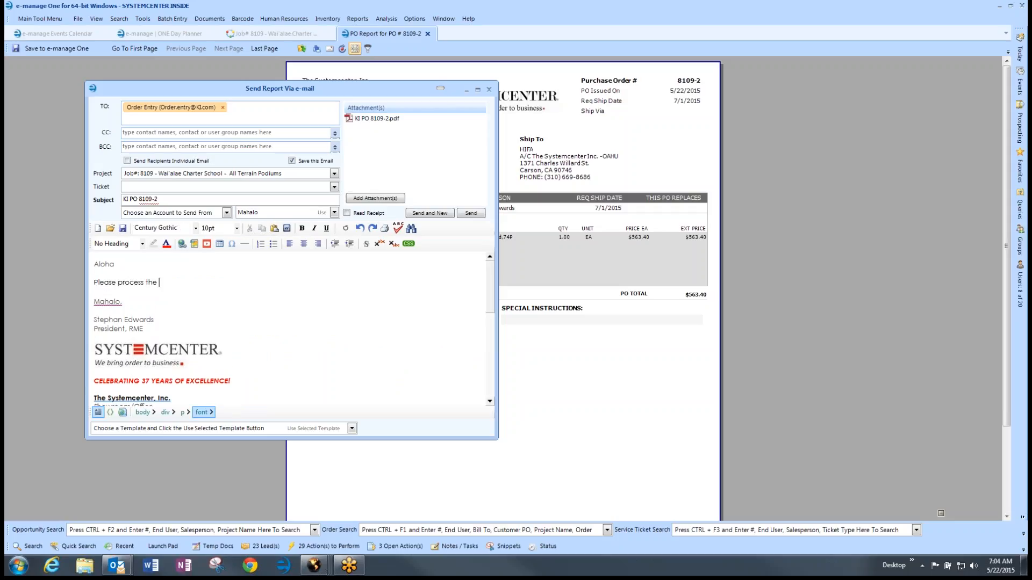
text(attached. Contact me with any questions.)
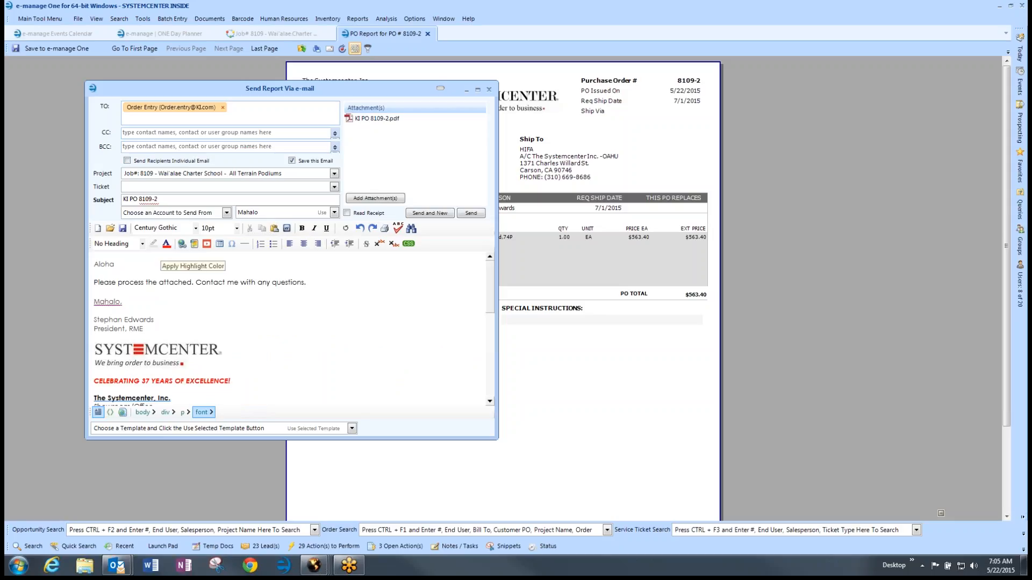
click(347, 213)
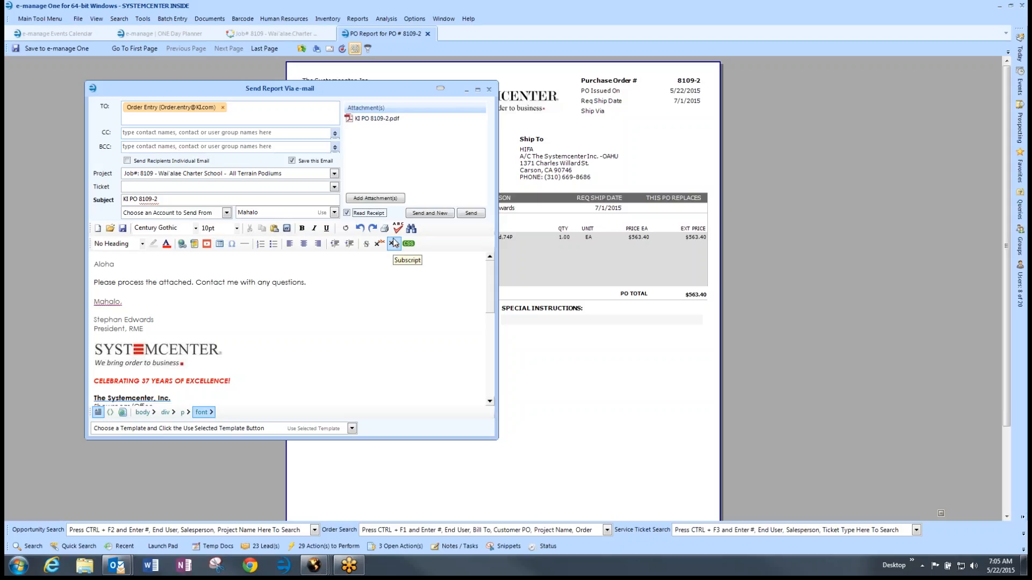
click(471, 214)
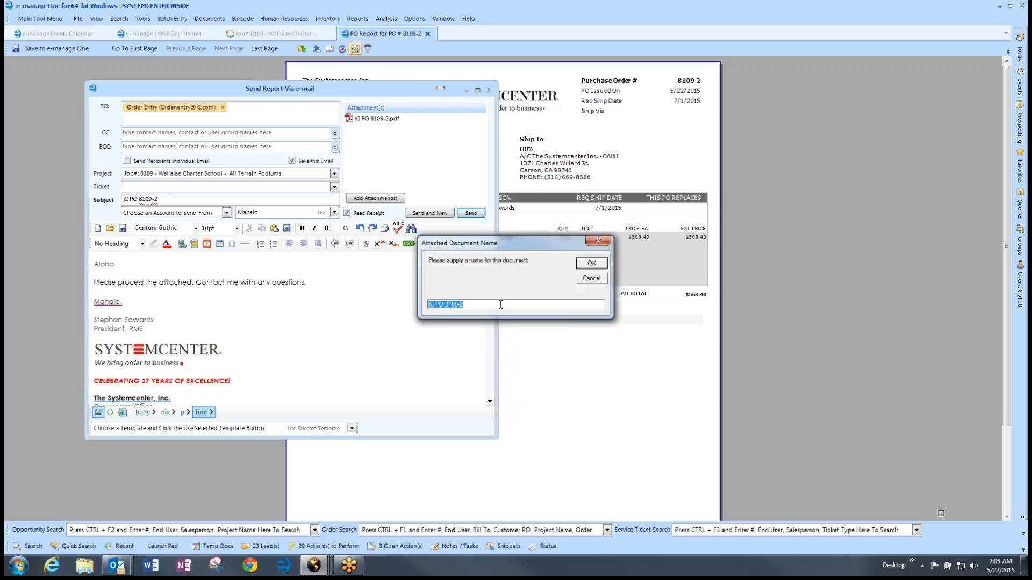
click(588, 267)
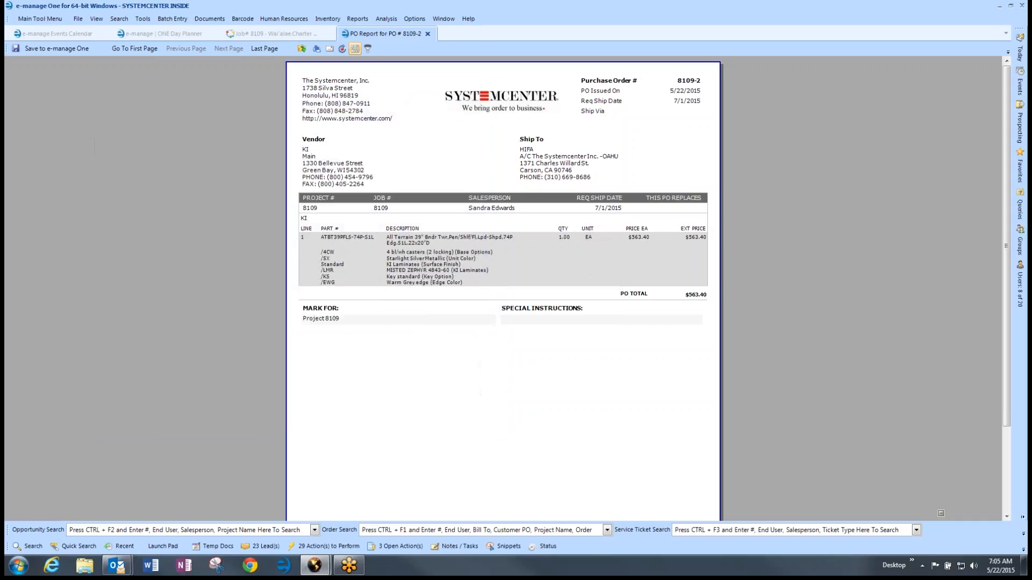
click(280, 35)
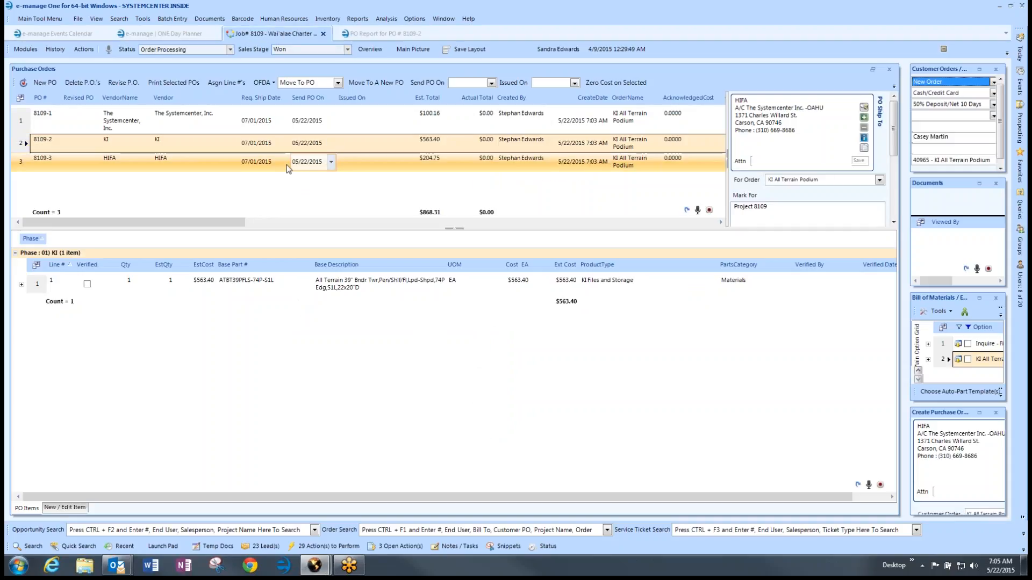
Step: Open the job's documents and review the filed KI PO 8109-2 PDF and e-mail
click(54, 50)
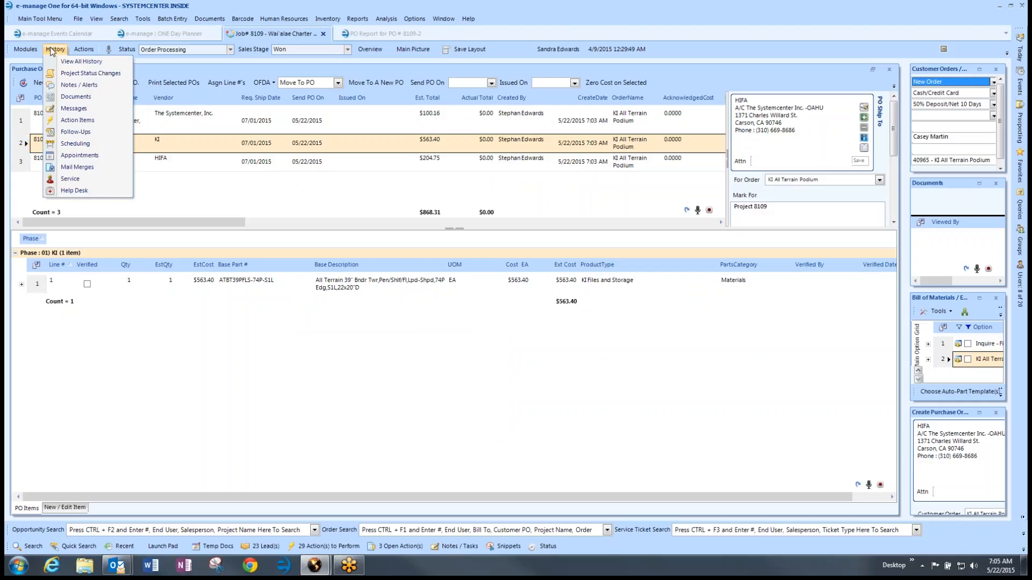
click(75, 97)
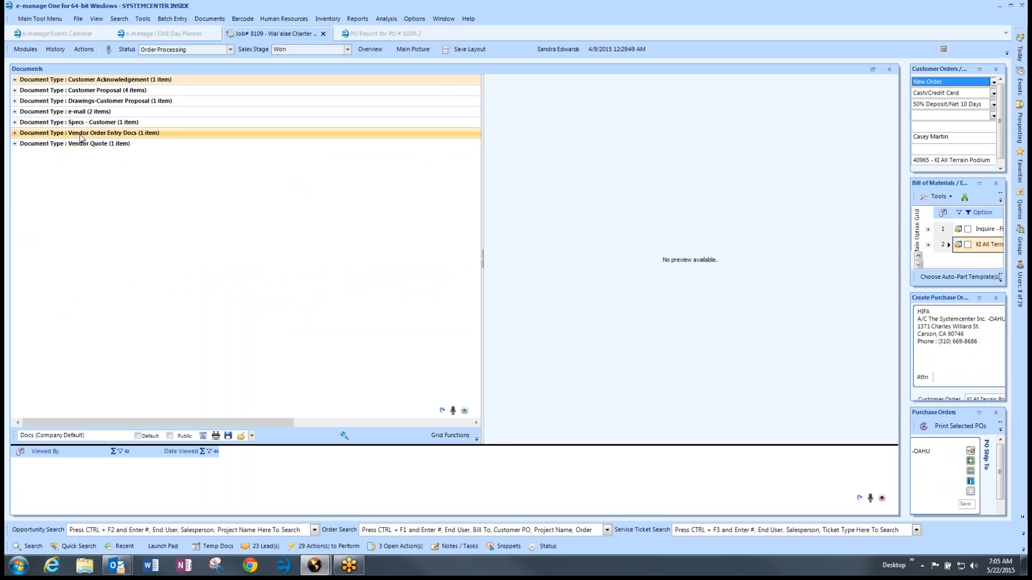
click(15, 134)
click(53, 160)
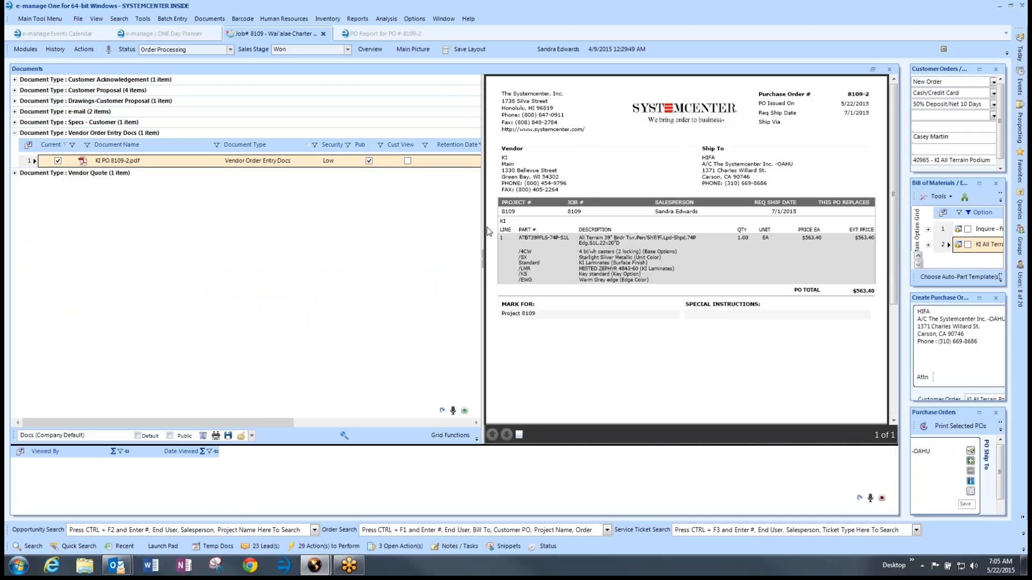
click(15, 112)
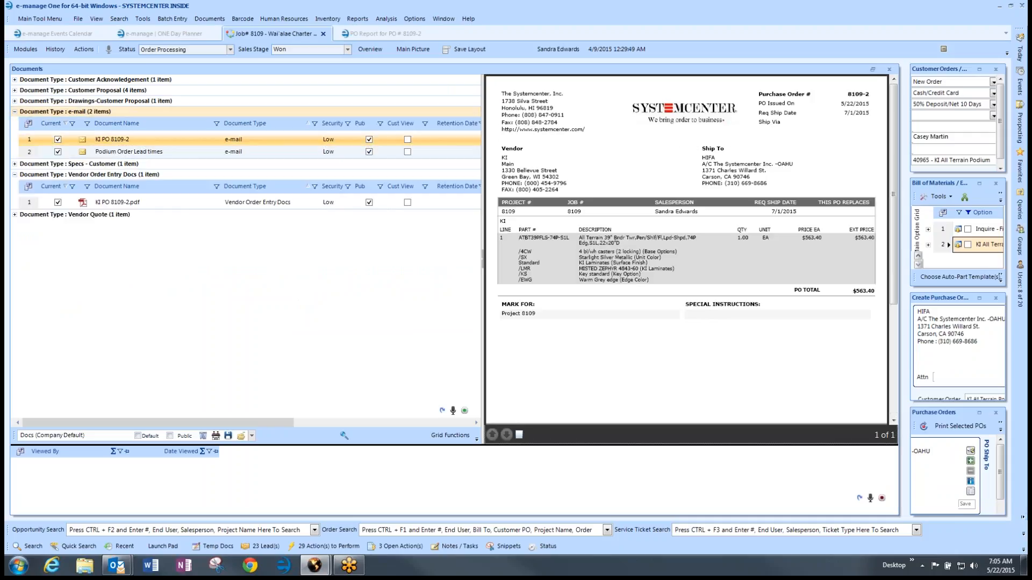
double_click(24, 140)
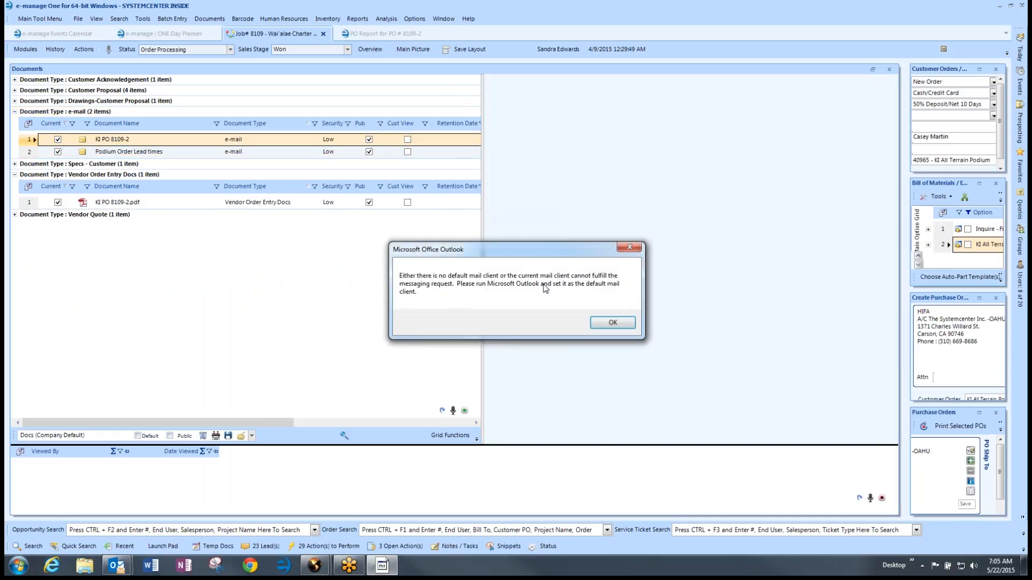
click(601, 324)
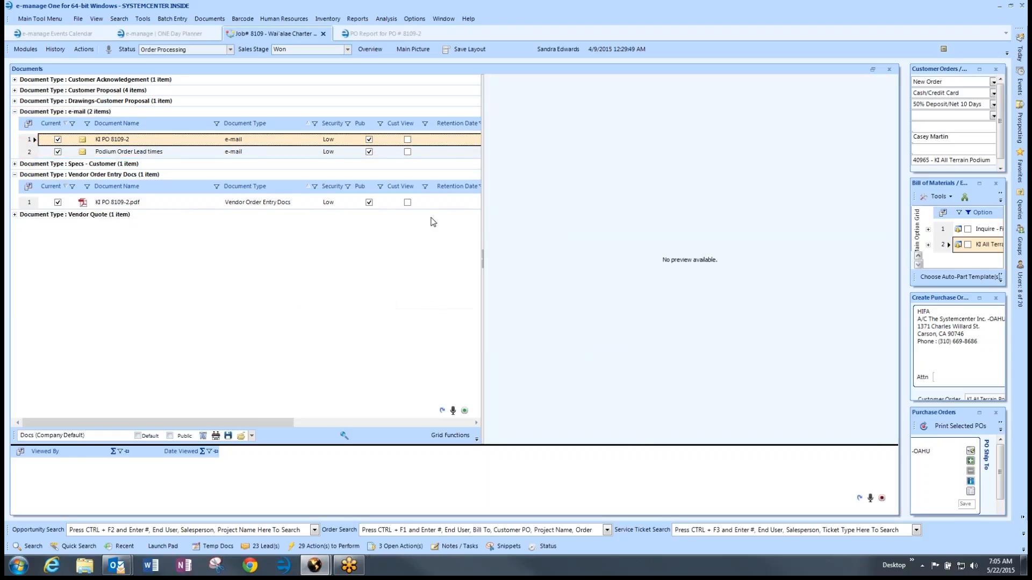
Step: Change the KI PO 8109-2 e-mail's document type to Vendor Order Entry Docs and close the documents view
click(245, 141)
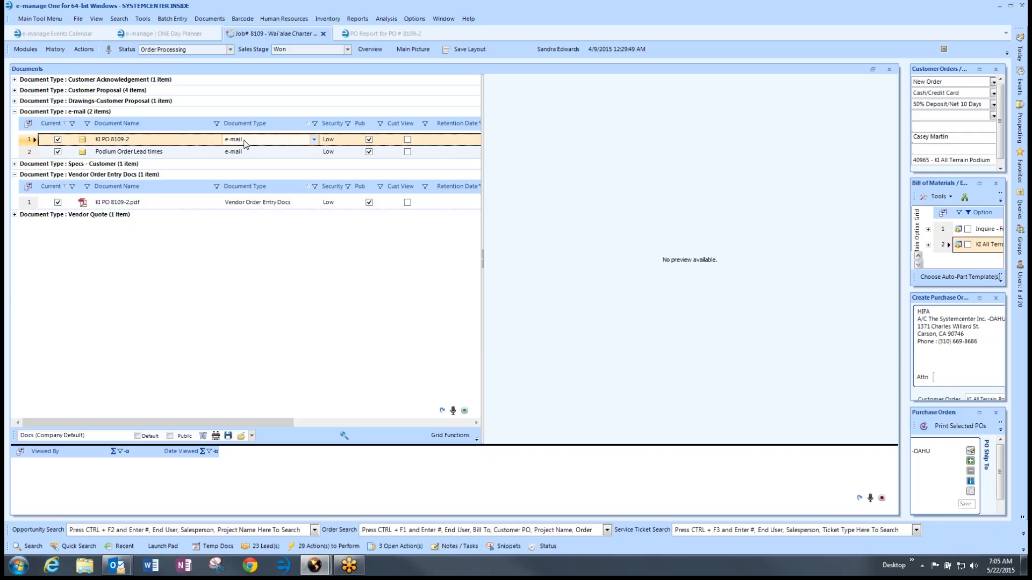
click(313, 139)
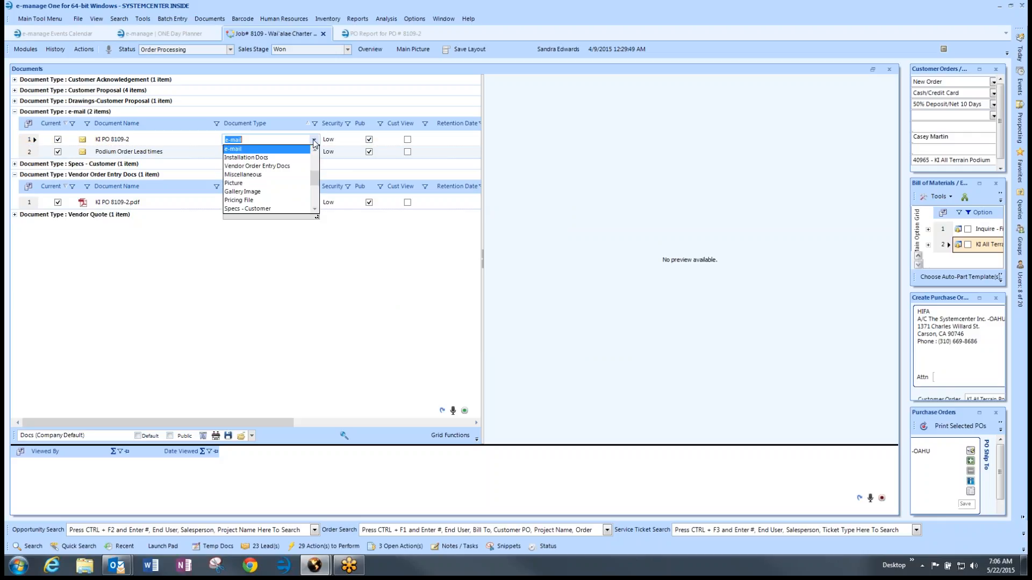
click(270, 166)
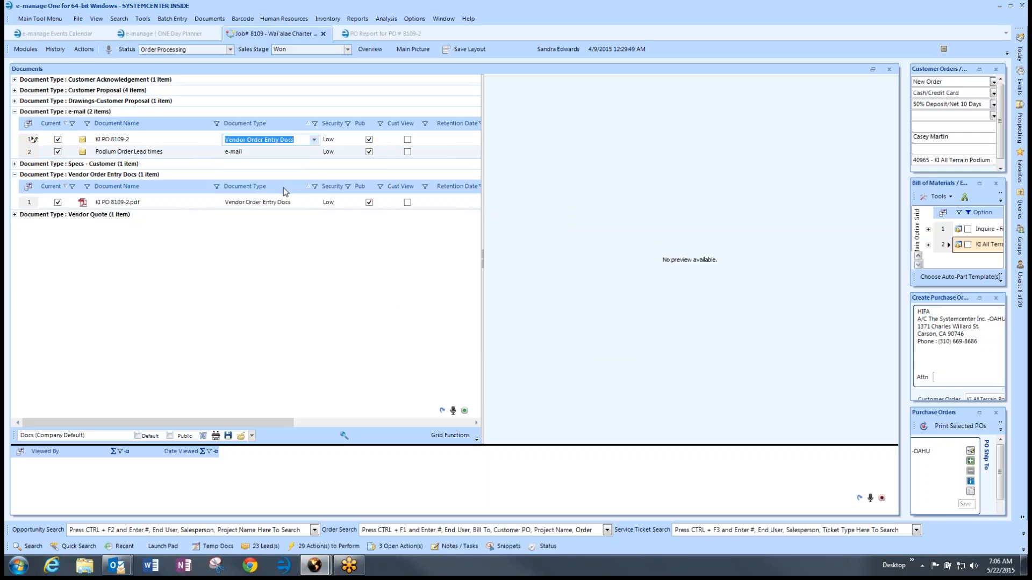
key(Tab)
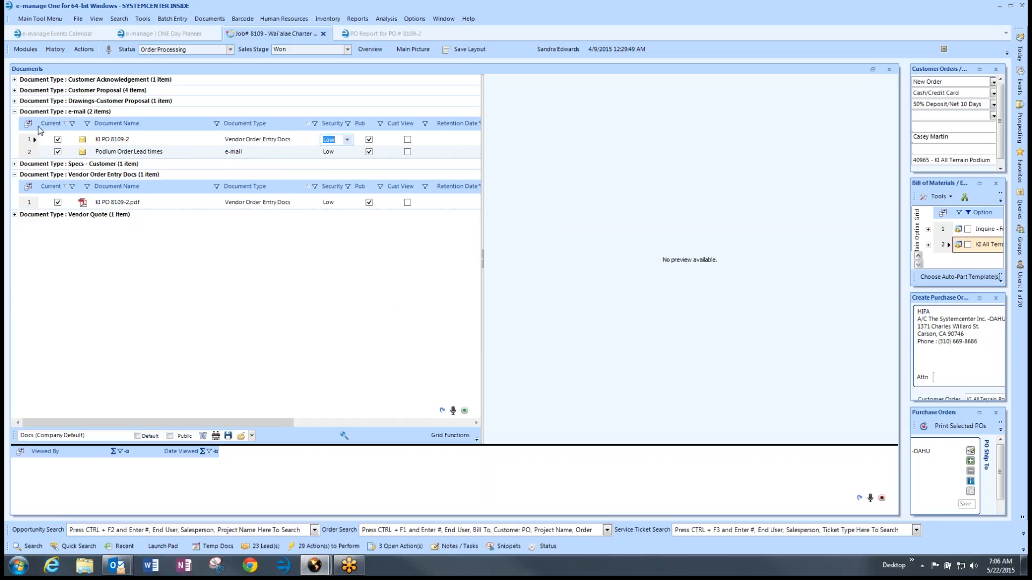
click(890, 70)
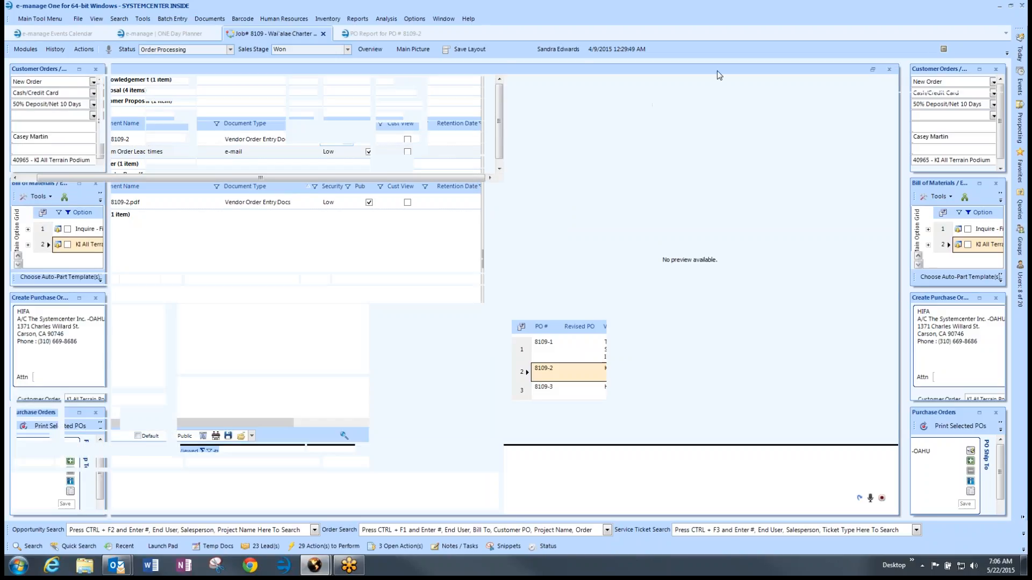
Step: Check off the 'Attach Lynx or Vendor PO as PO/Order Entry' task in Action Item Details
click(58, 51)
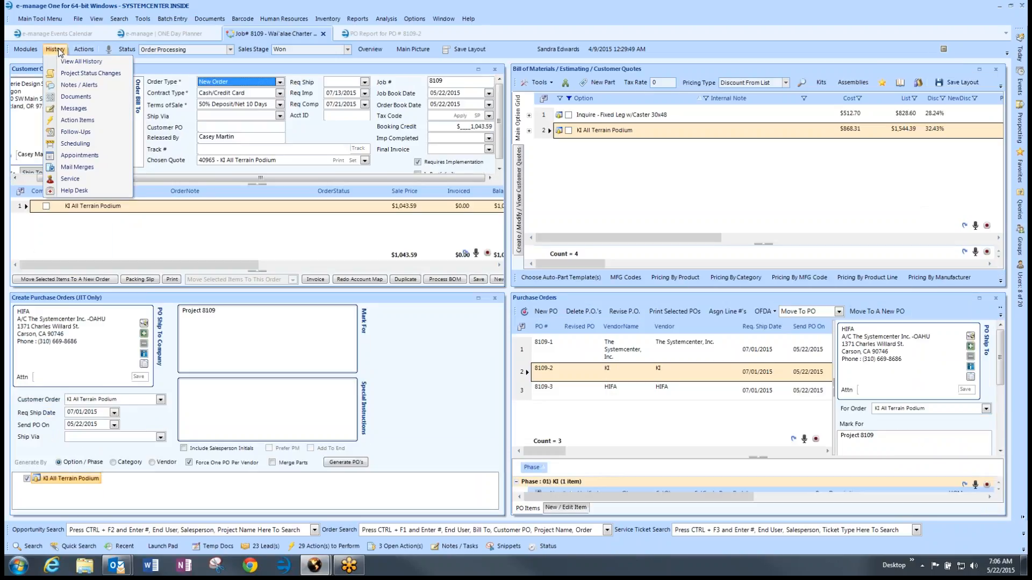
click(64, 99)
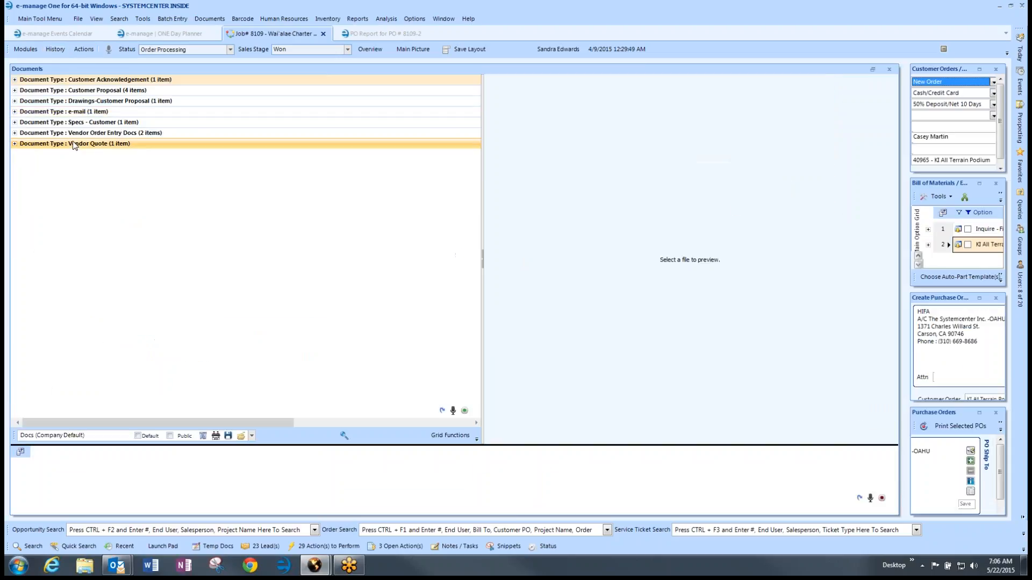
click(15, 132)
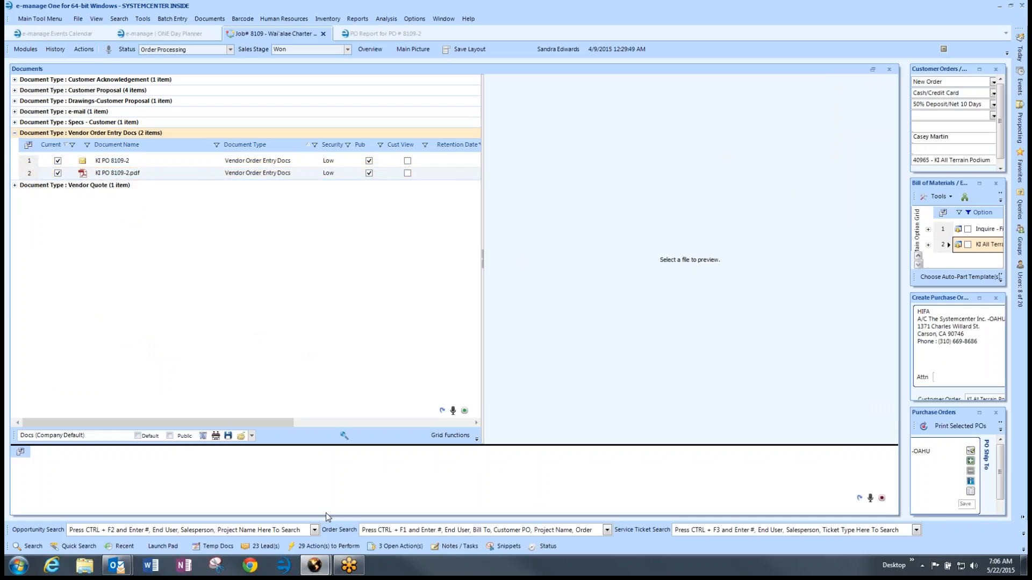
mouse_move(314, 565)
click(376, 497)
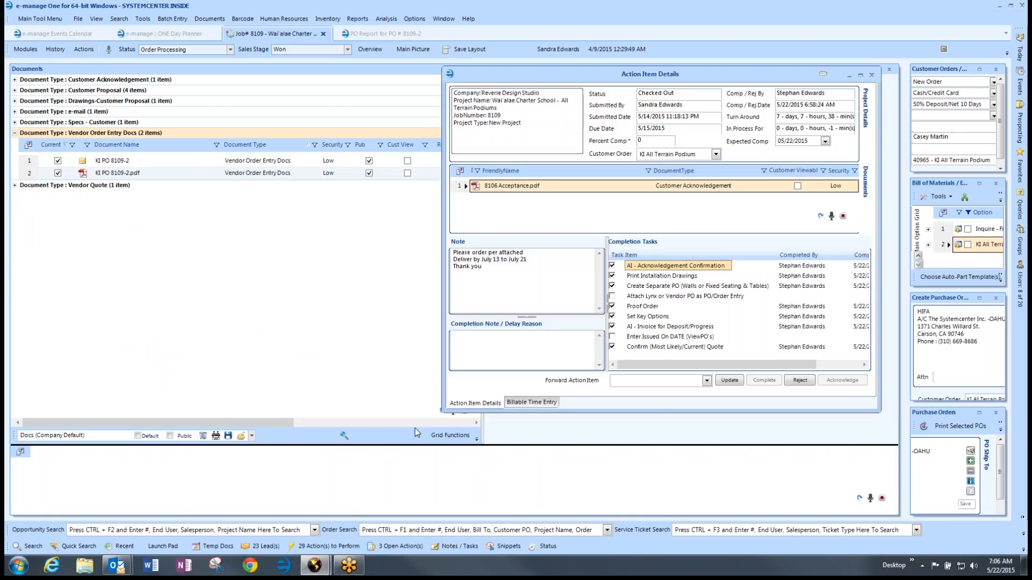
click(612, 296)
click(848, 76)
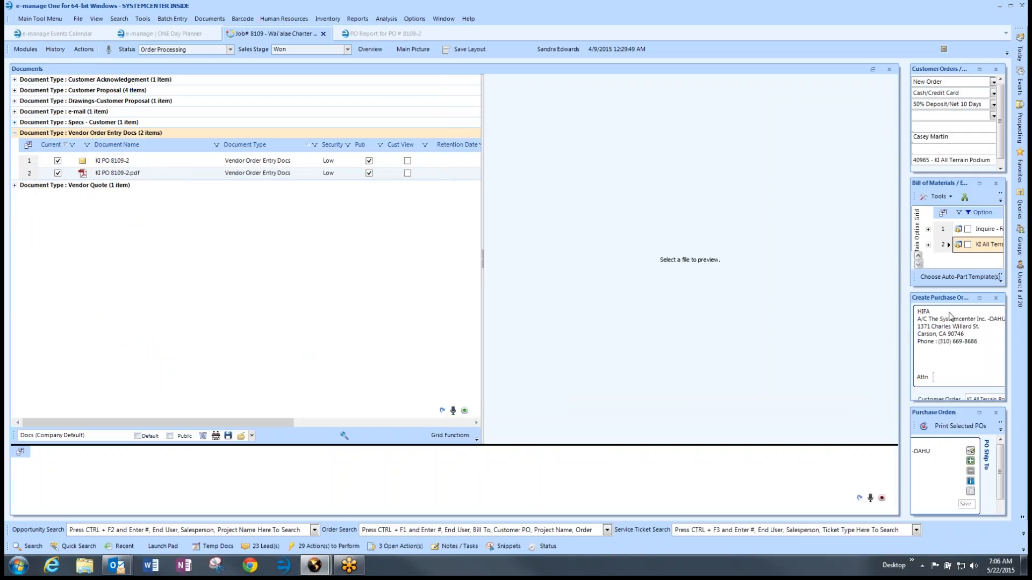
Step: Bring the job's purchase orders into the main view and select PO 8109-2
click(984, 412)
click(309, 144)
click(356, 145)
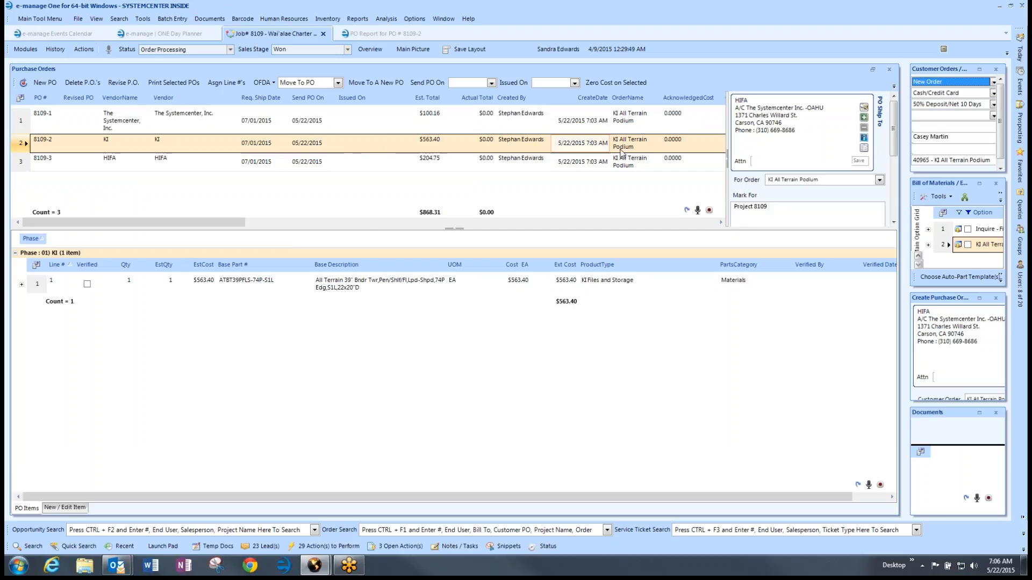
Step: Set PO 8109-2's Issued On date to 05/22/2015
mouse_move(1017, 55)
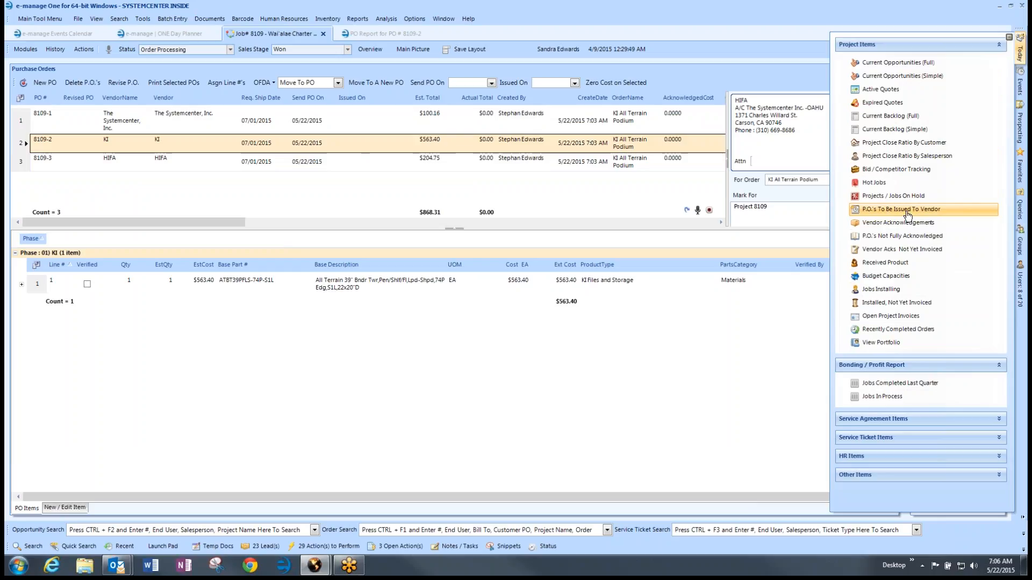
click(370, 160)
click(369, 143)
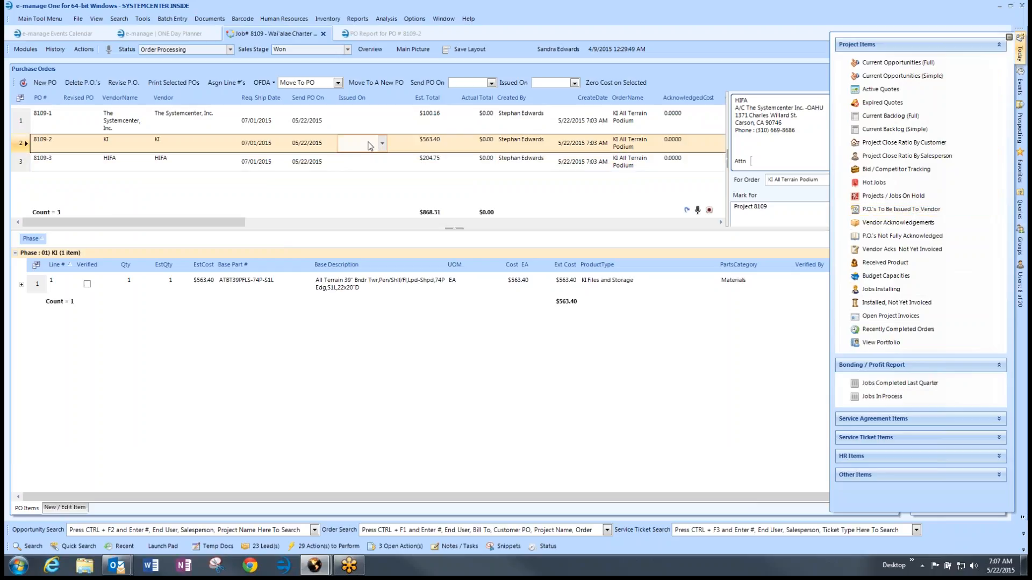
click(382, 144)
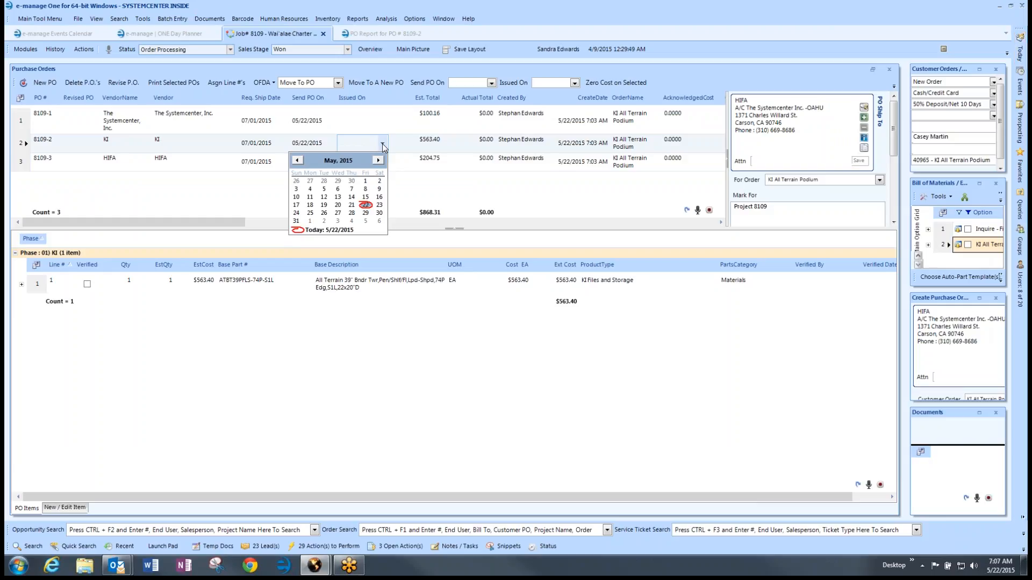
click(369, 210)
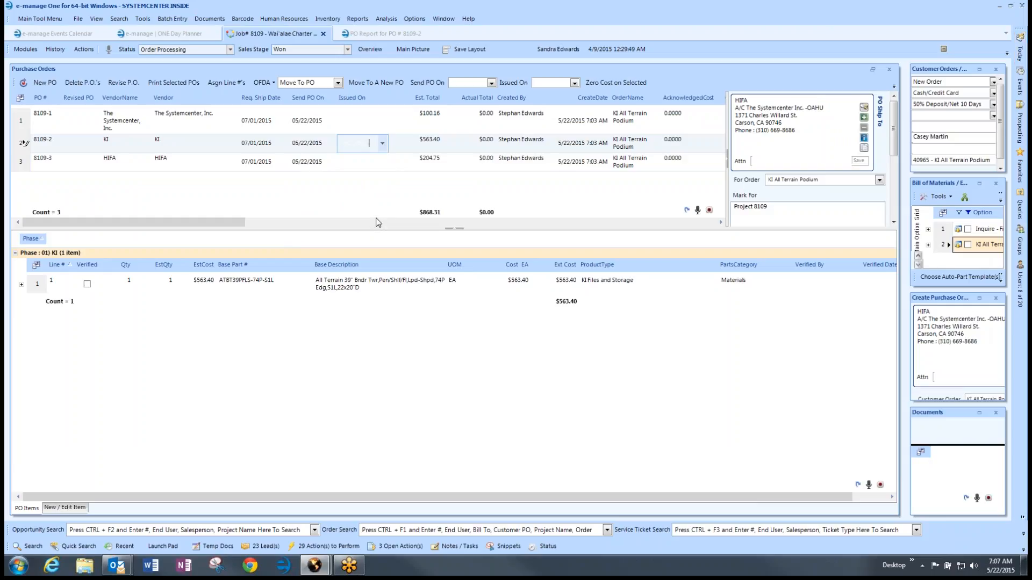
key(Tab)
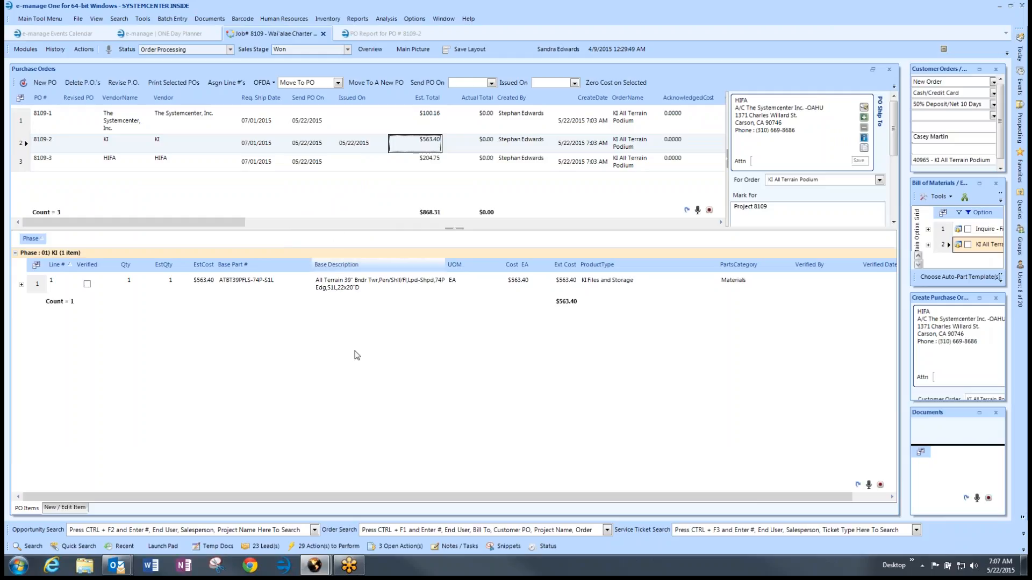
Step: Tick off the Enter Issued On DATE task in Action Item Details
mouse_move(315, 565)
click(355, 513)
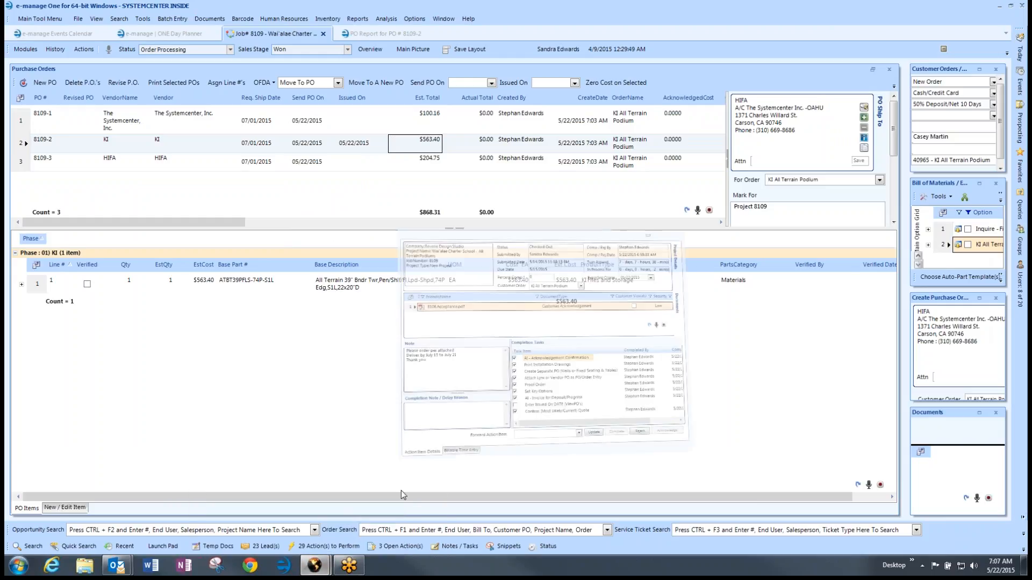
click(612, 337)
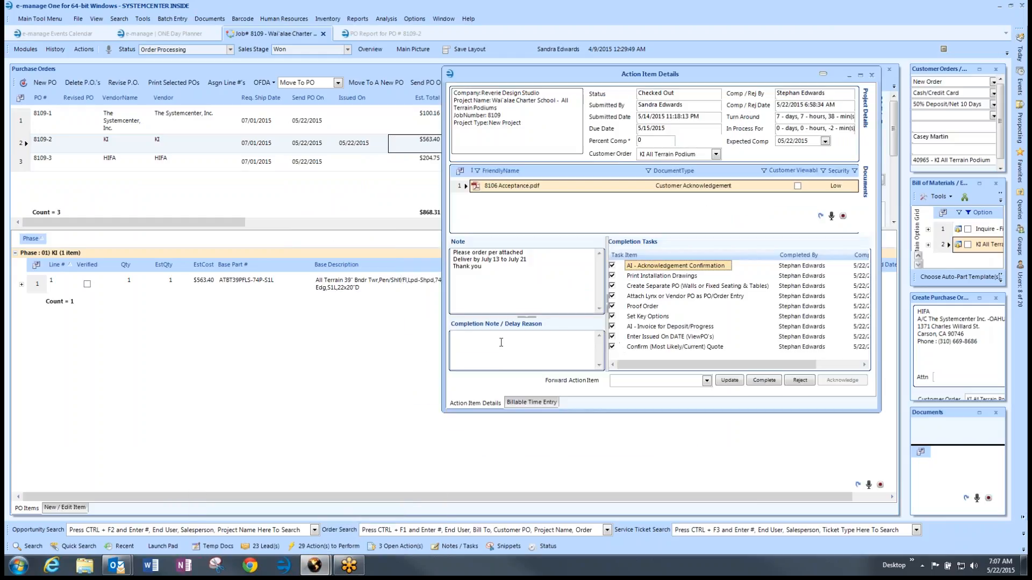
Step: Complete the action item noting 'Order Processed', decline a follow-up, and close the Job 8109 and PO report tabs
click(502, 341)
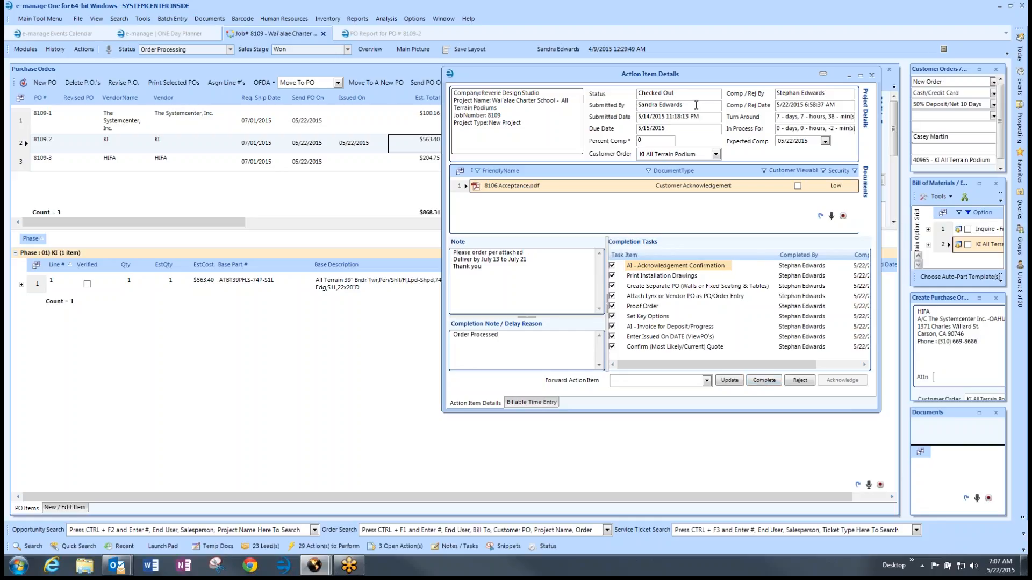
drag(699, 104, 634, 105)
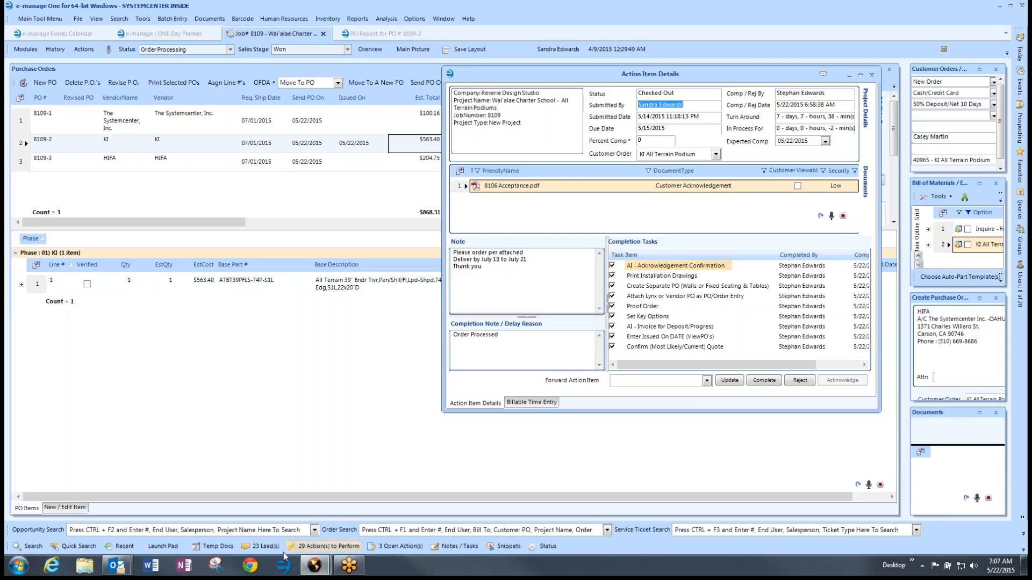
click(759, 381)
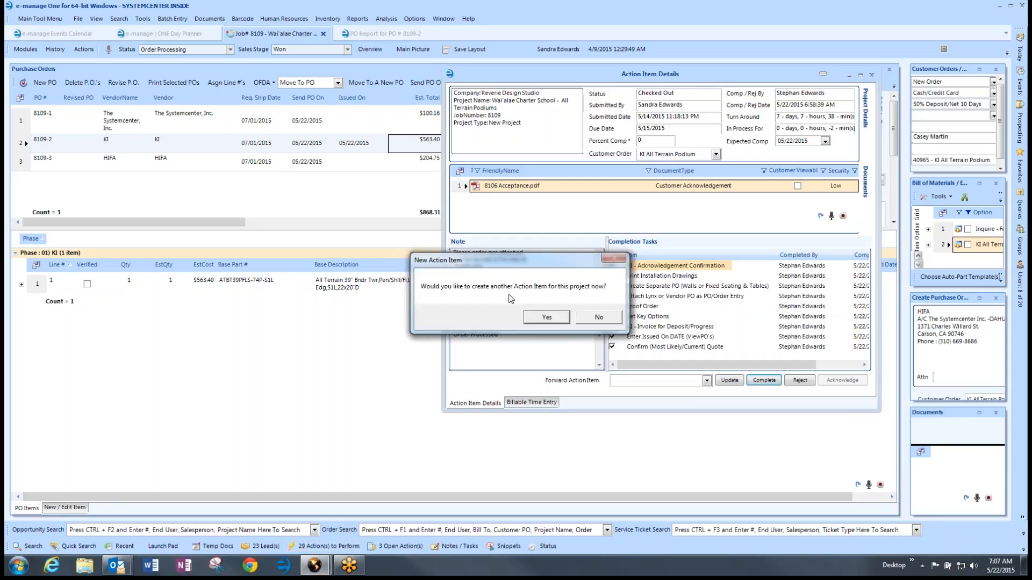
click(598, 318)
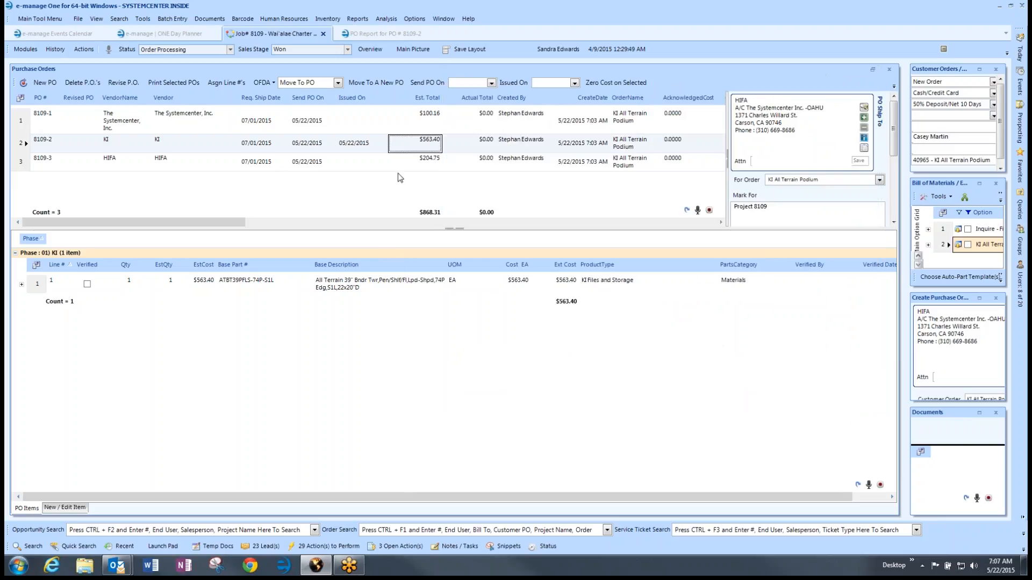
click(323, 35)
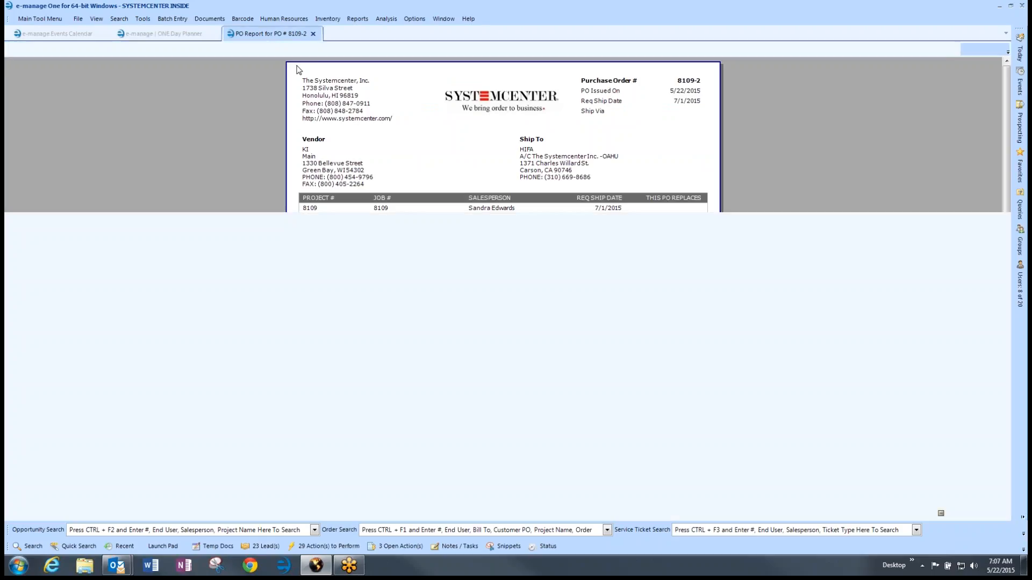
click(312, 33)
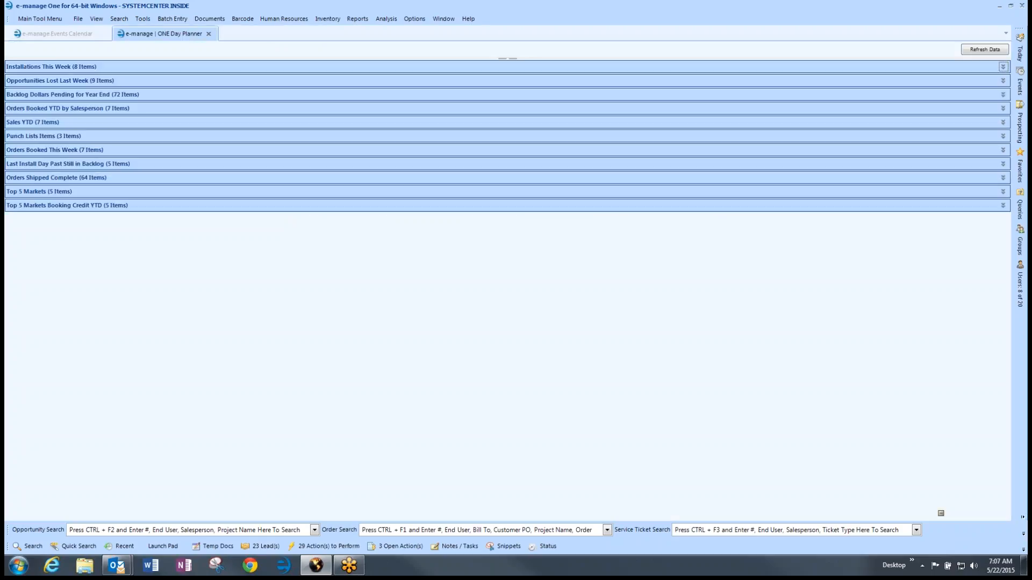